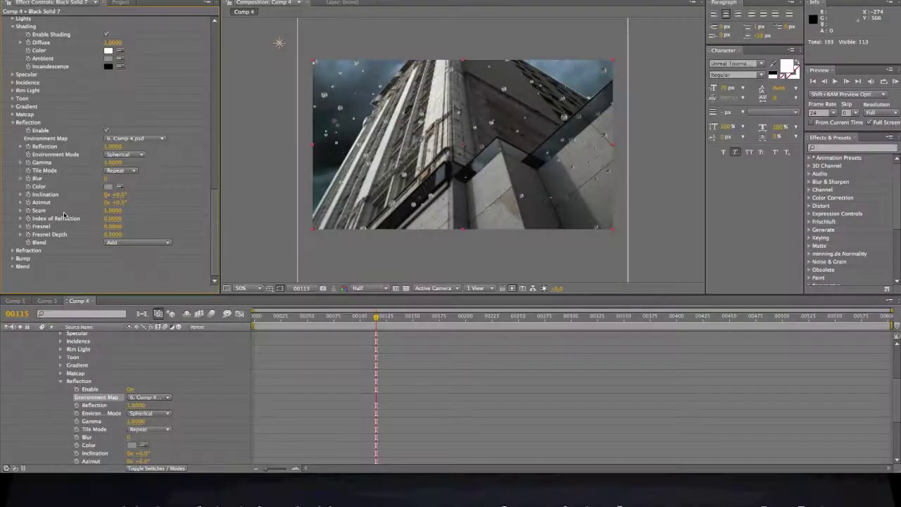
Scrub up the Intensity under Normality's Lights group on the droplet solid.
{"action": "left_click", "coordinate": [14, 124]}
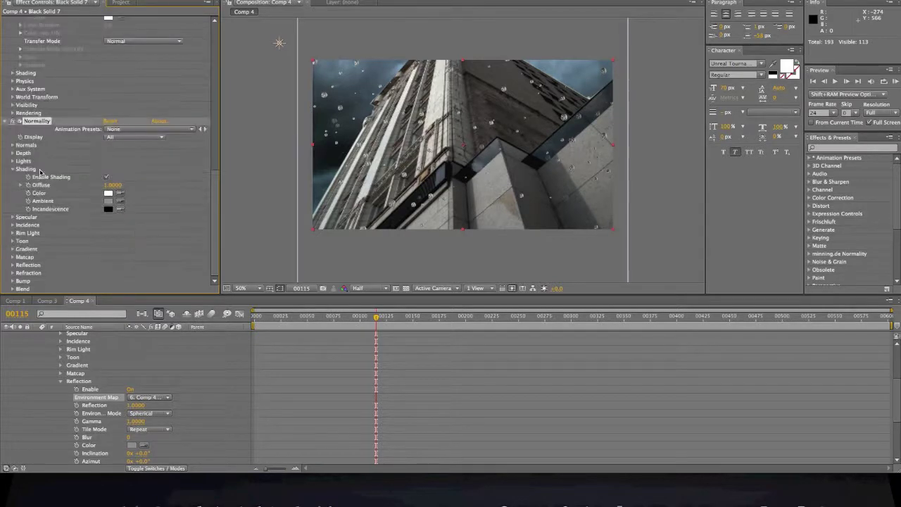
{"action": "left_click", "coordinate": [13, 161]}
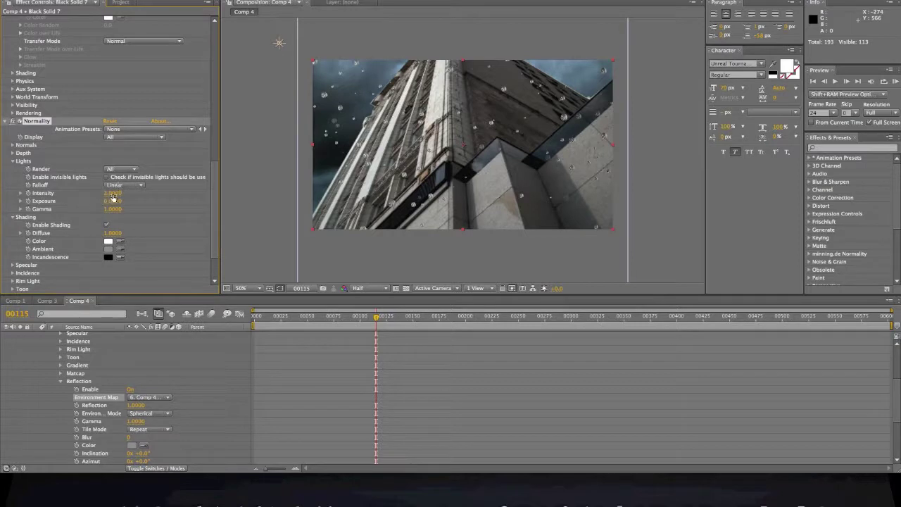
{"action": "left_click_drag", "start_coordinate": [112, 193], "coordinate": [128, 193]}
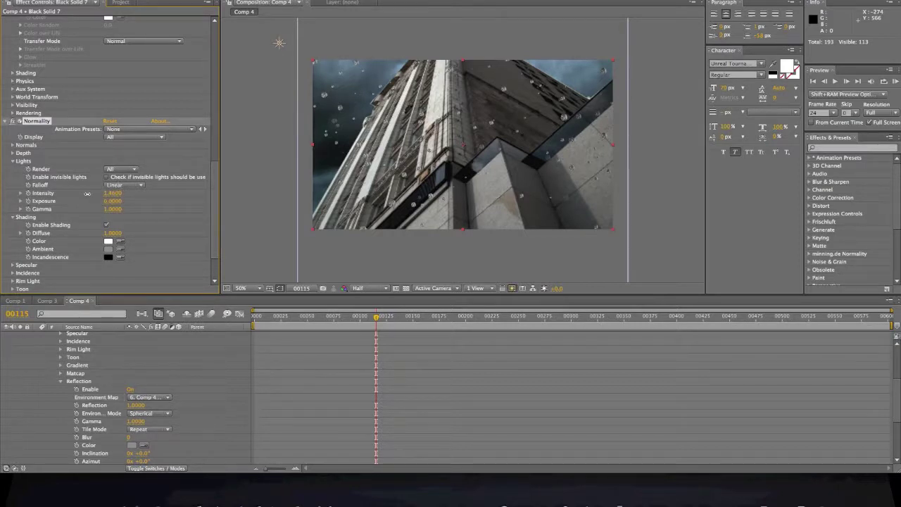
{"action": "left_click", "coordinate": [12, 161]}
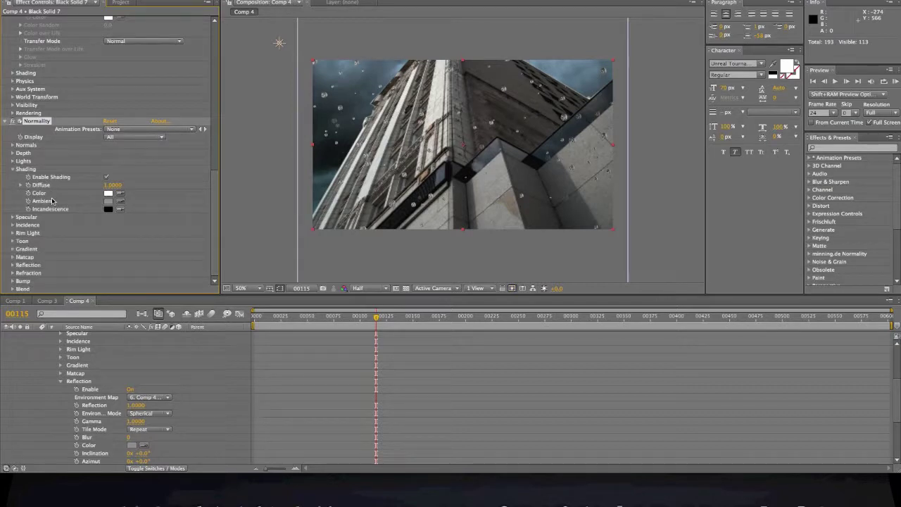
{"action": "scroll", "coordinate": [52, 202], "scroll_direction": "up", "scroll_amount": 8}
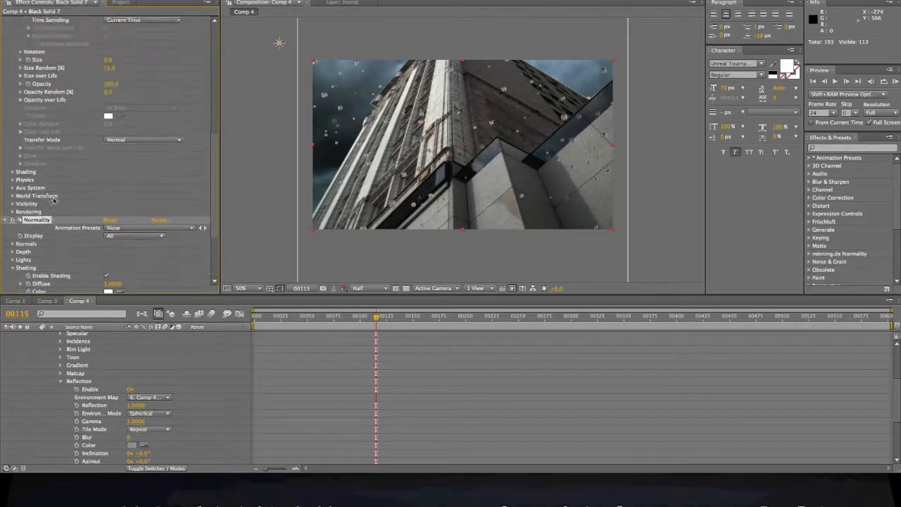
Lower Particular's Opacity on Black Solid 7 and collapse its effects.
{"action": "left_click_drag", "start_coordinate": [107, 121], "coordinate": [103, 121]}
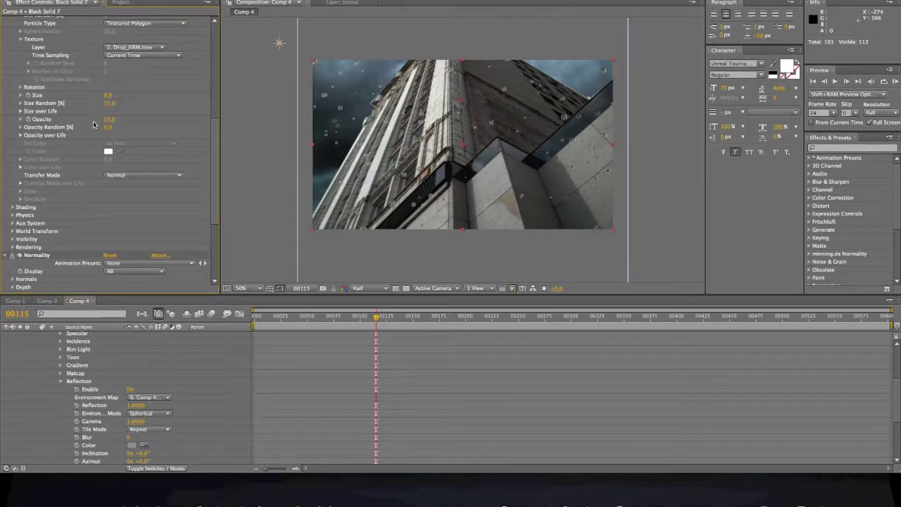
{"action": "left_click", "coordinate": [241, 140]}
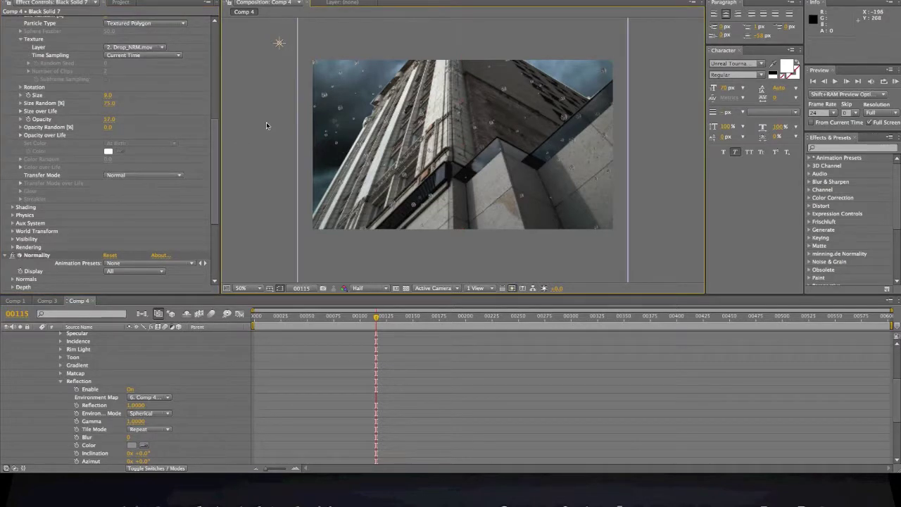
{"action": "scroll", "coordinate": [45, 361], "scroll_direction": "up", "scroll_amount": 5}
{"action": "left_click", "coordinate": [33, 352]}
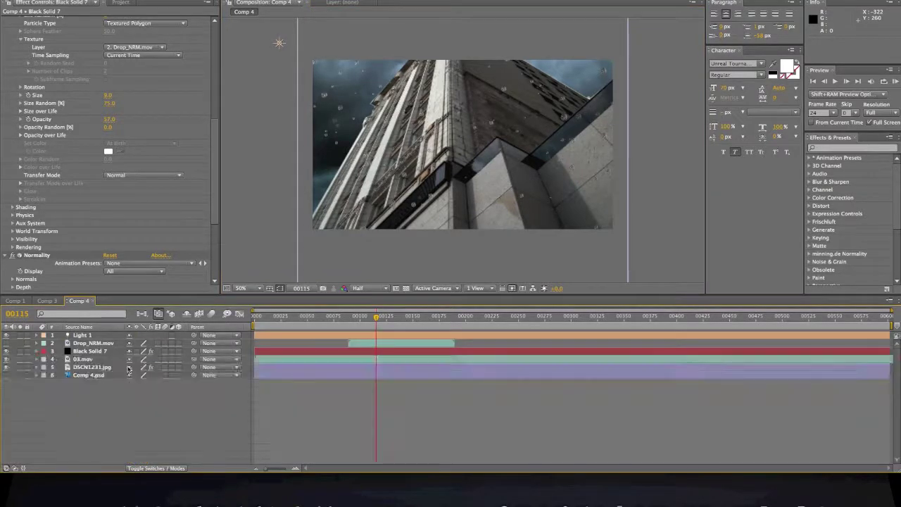
Enable comp motion blur and Black Solid 7's motion blur switch, then RAM preview.
{"action": "left_click", "coordinate": [211, 313]}
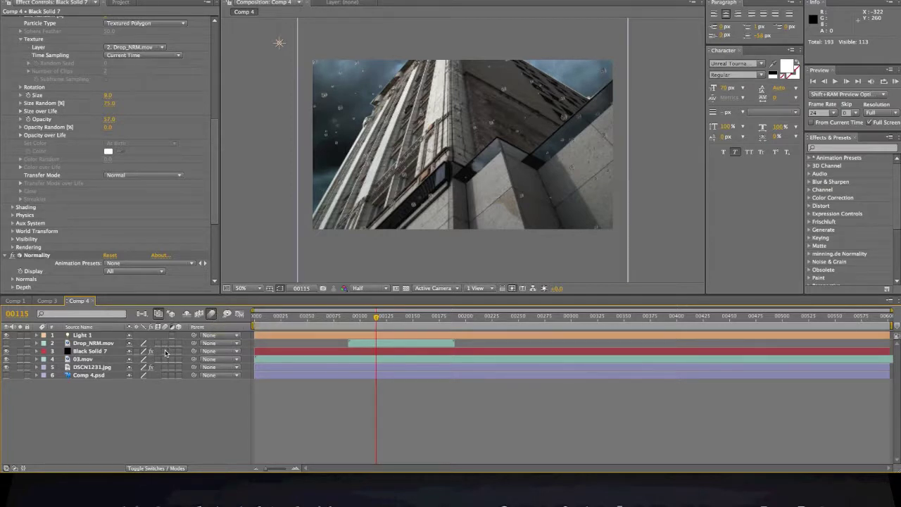
{"action": "left_click", "coordinate": [166, 352]}
{"action": "left_click", "coordinate": [895, 81]}
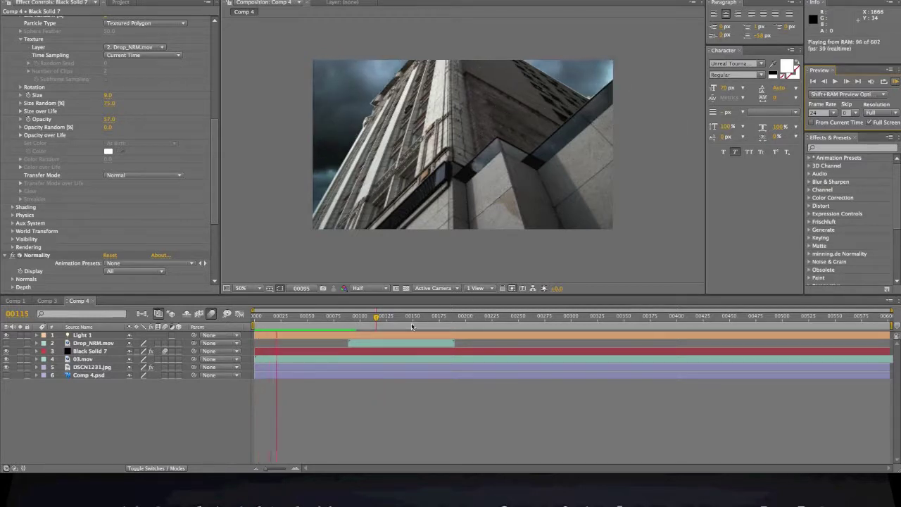
{"action": "left_click", "coordinate": [394, 344]}
Slide Drop_NRM.mov to start at frame 0 and RAM preview the result.
{"action": "left_click_drag", "start_coordinate": [394, 344], "coordinate": [300, 346]}
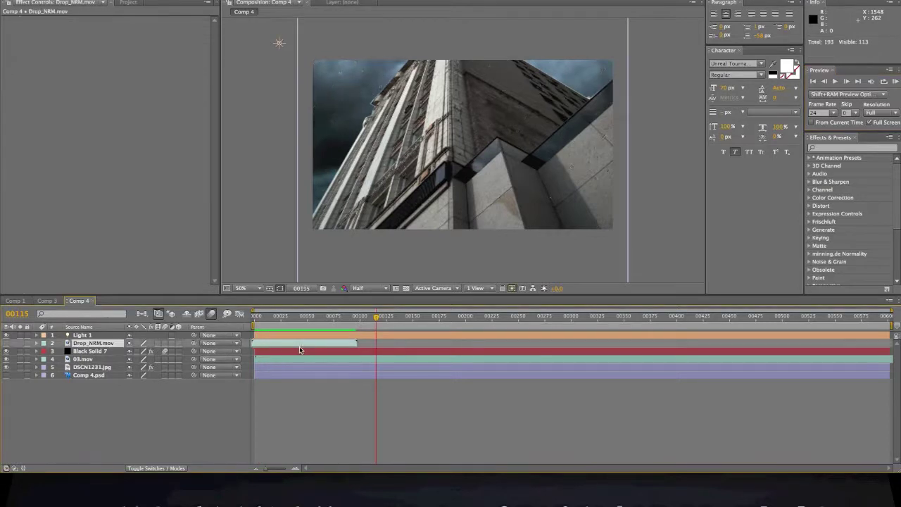
{"action": "left_click", "coordinate": [896, 82]}
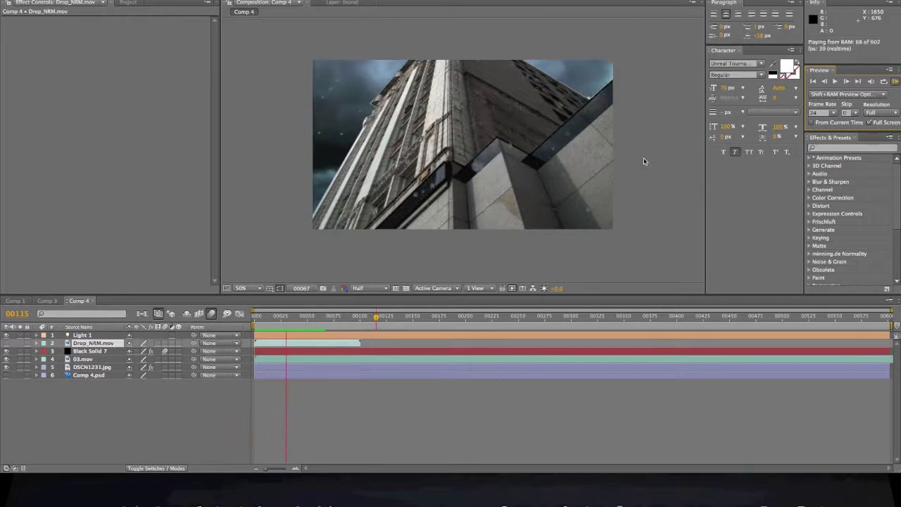
{"action": "left_click", "coordinate": [457, 218]}
Raise Black Solid 7's Particular emitter Velocity to about 330 and RAM preview from earlier.
{"action": "left_click", "coordinate": [100, 352]}
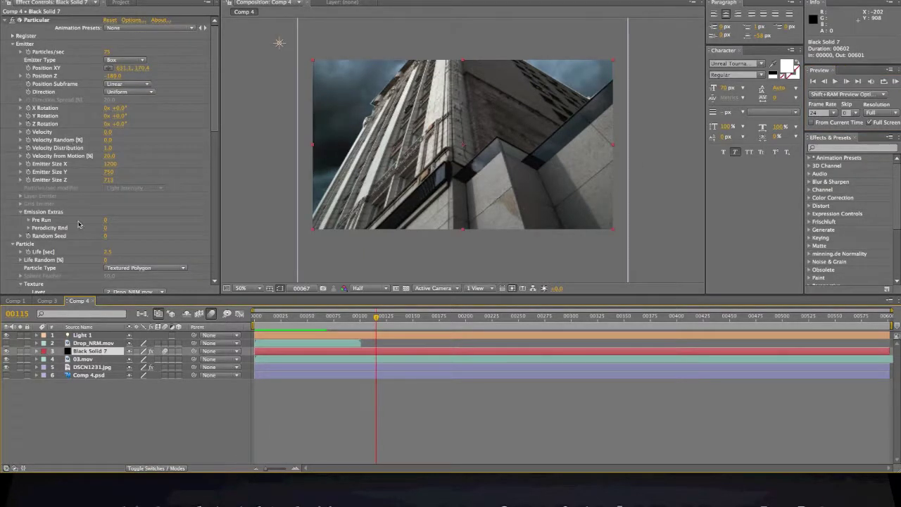
{"action": "left_click_drag", "start_coordinate": [109, 131], "coordinate": [126, 132]}
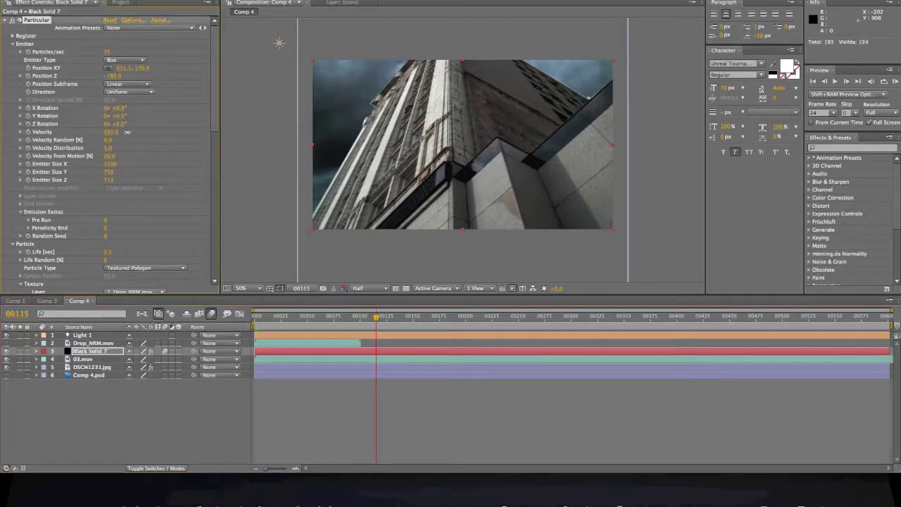
{"action": "left_click_drag", "start_coordinate": [360, 318], "coordinate": [334, 320]}
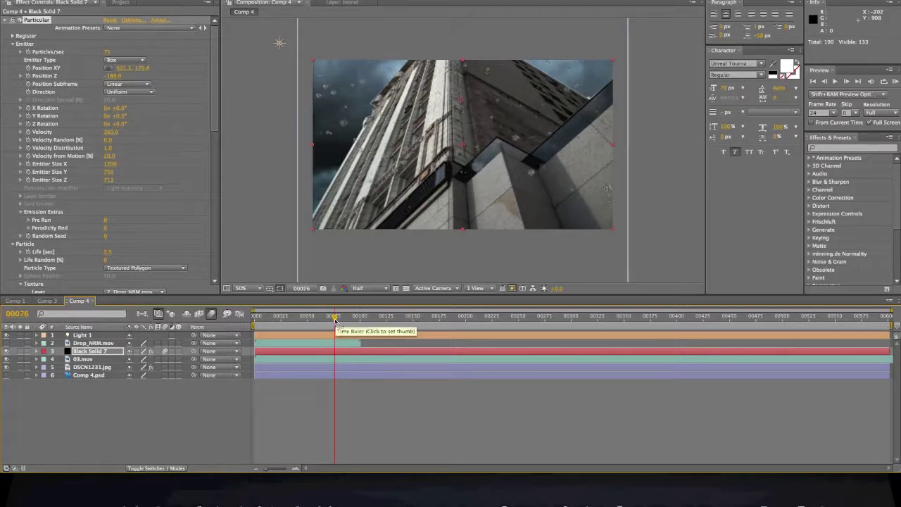
{"action": "left_click", "coordinate": [894, 82]}
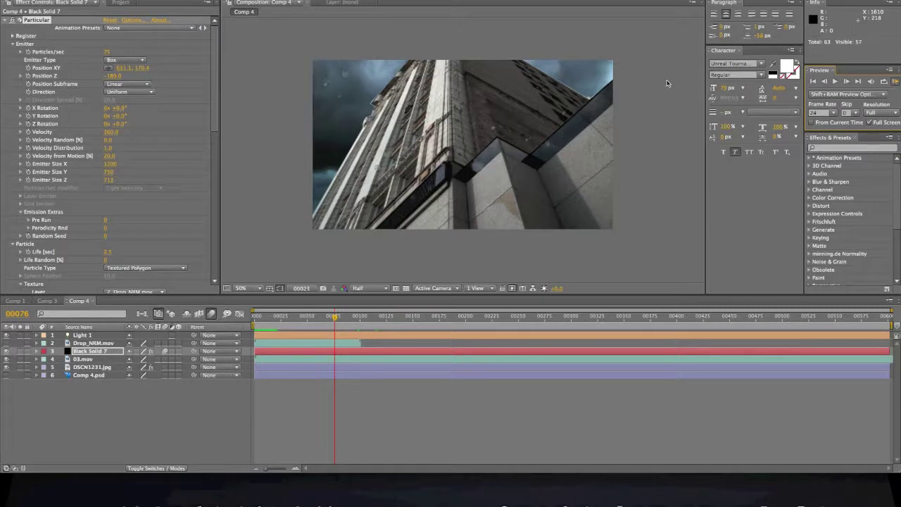
{"action": "left_click", "coordinate": [117, 142]}
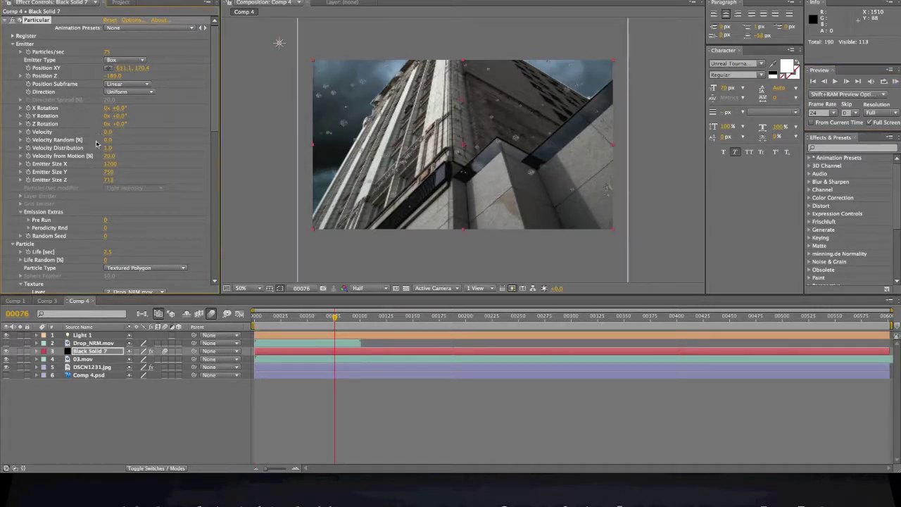
{"action": "scroll", "coordinate": [96, 144], "scroll_direction": "down", "scroll_amount": 10}
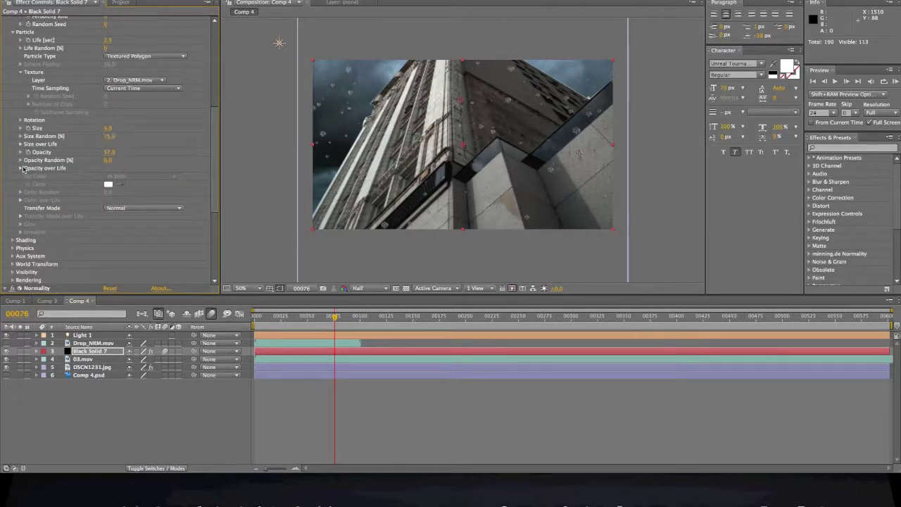
Adjust Particular's Physics Gravity up from 90, checking it with a RAM preview.
{"action": "scroll", "coordinate": [21, 170], "scroll_direction": "down", "scroll_amount": 1}
{"action": "left_click", "coordinate": [12, 242]}
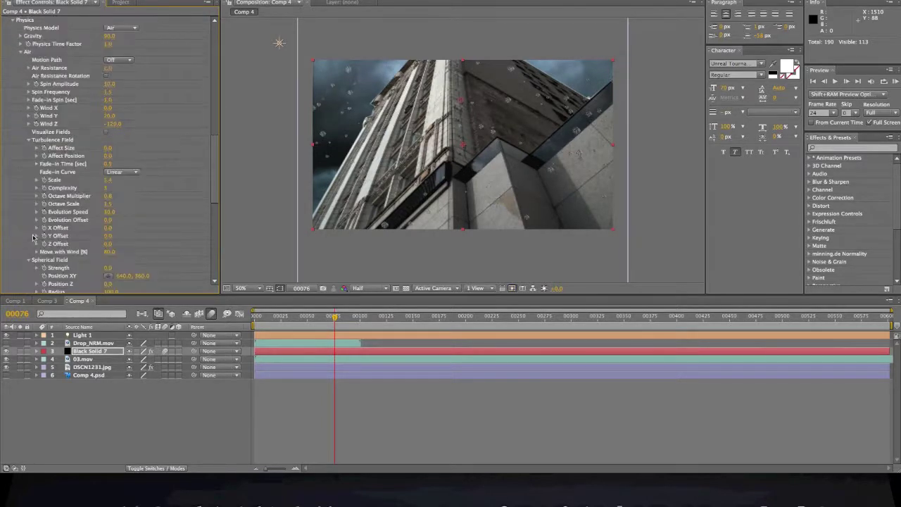
{"action": "left_click_drag", "start_coordinate": [111, 37], "coordinate": [134, 38]}
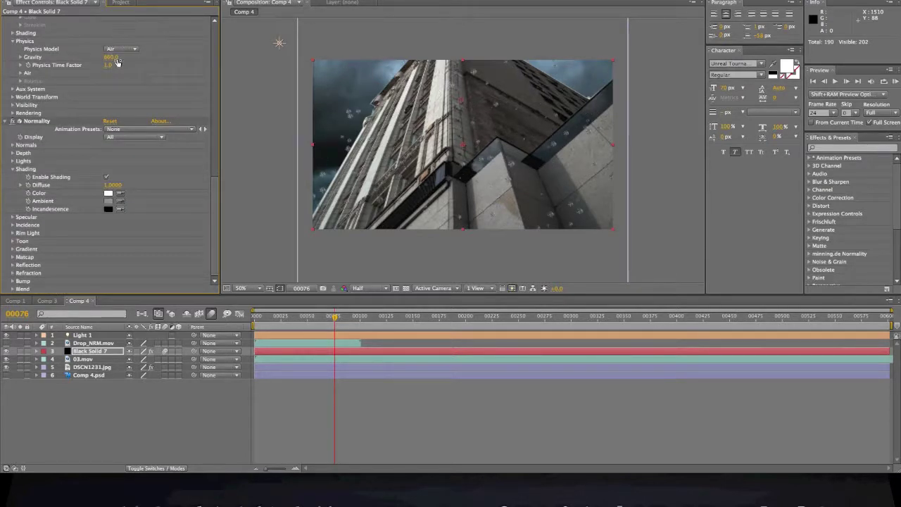
{"action": "left_click_drag", "start_coordinate": [114, 59], "coordinate": [97, 62]}
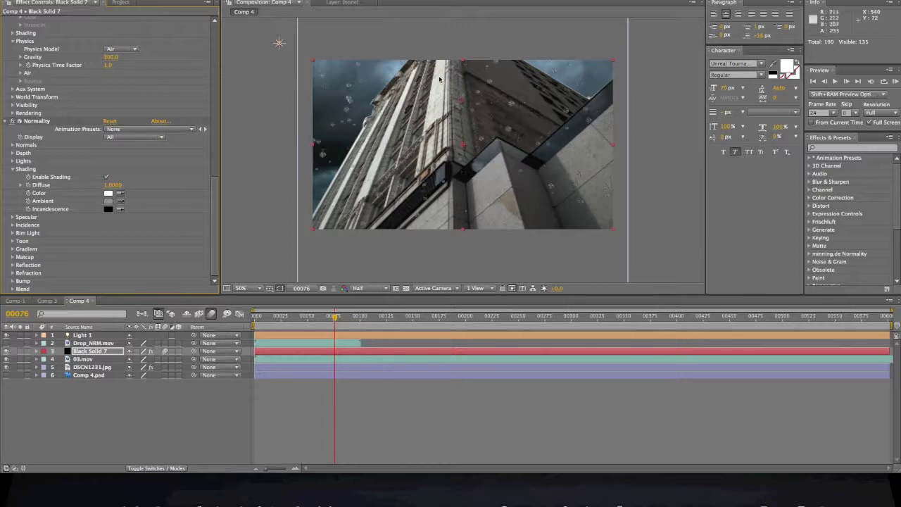
{"action": "left_click", "coordinate": [894, 82]}
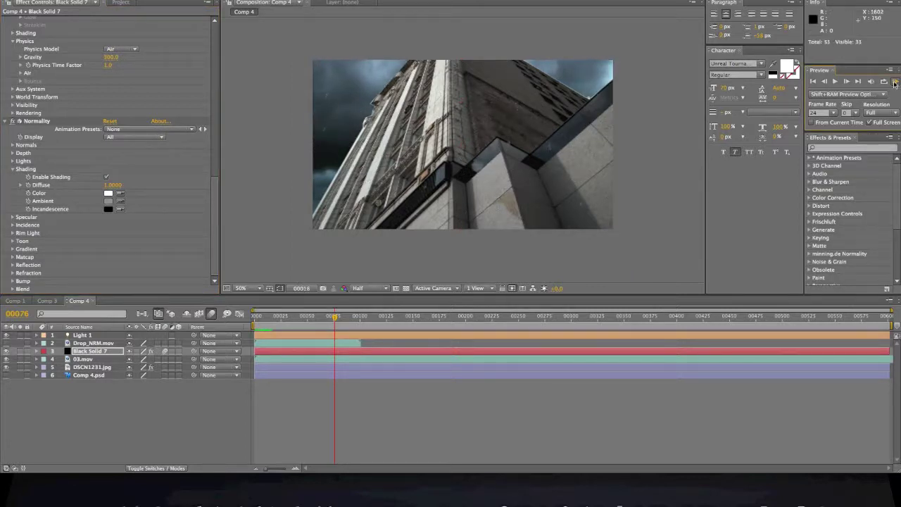
{"action": "left_click", "coordinate": [643, 124]}
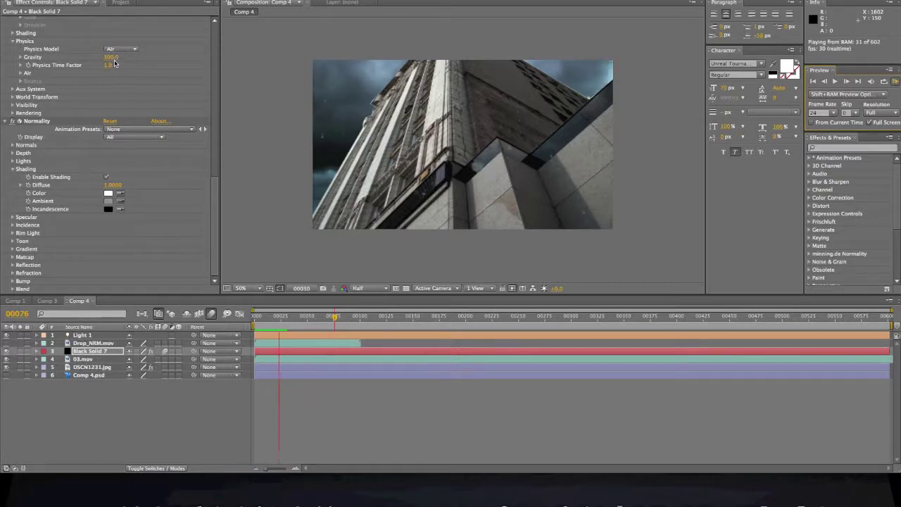
{"action": "left_click_drag", "start_coordinate": [111, 57], "coordinate": [146, 59]}
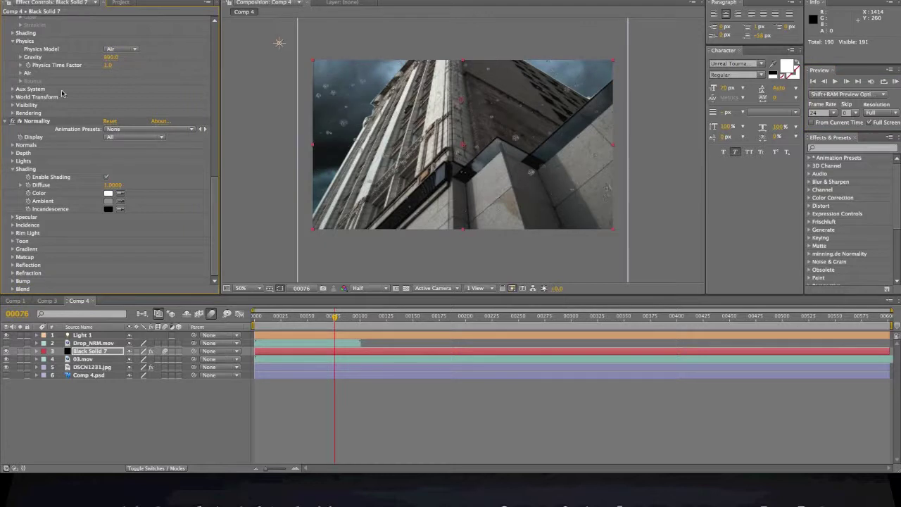
Set Particular's Rendering > Motion Blur to Comp Settings.
{"action": "left_click", "coordinate": [12, 105]}
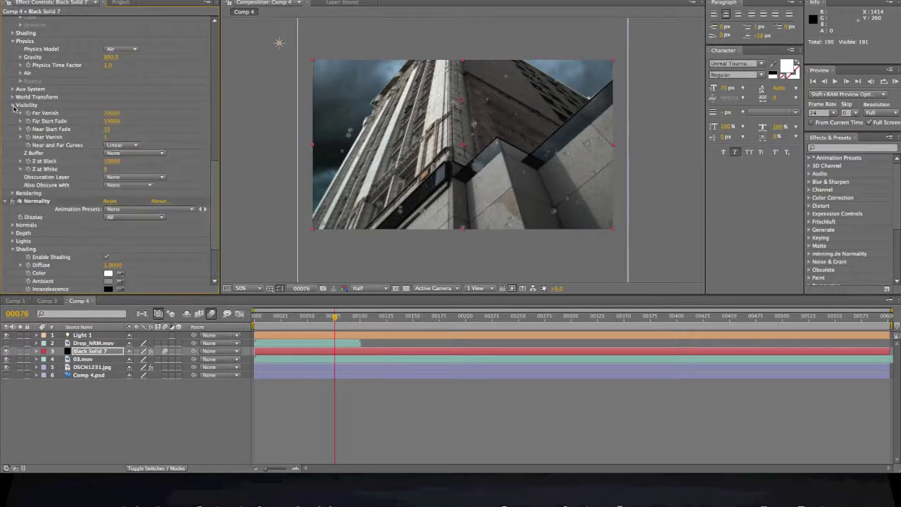
{"action": "left_click", "coordinate": [13, 106]}
{"action": "left_click", "coordinate": [13, 112]}
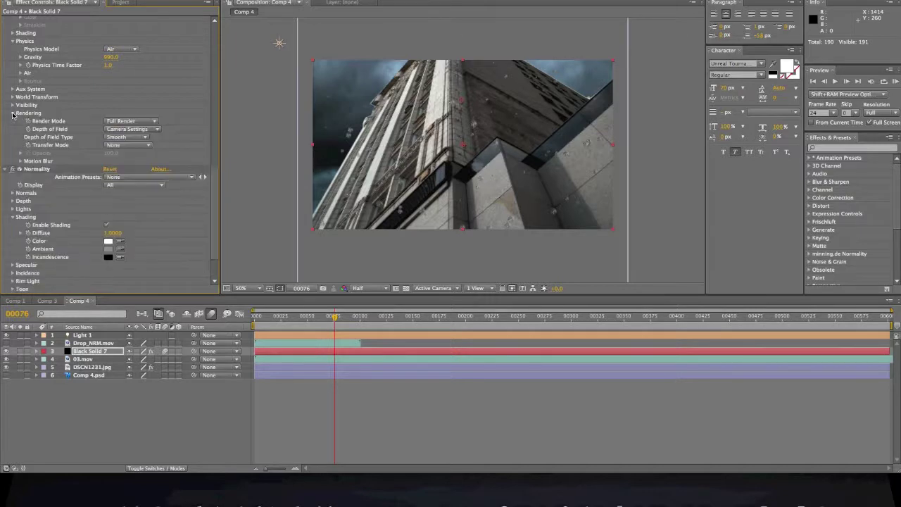
{"action": "left_click", "coordinate": [21, 161]}
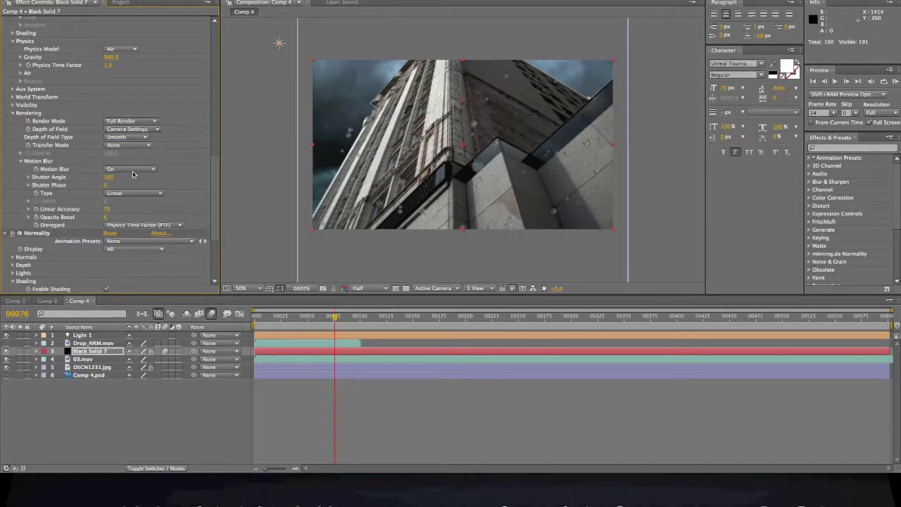
{"action": "left_click", "coordinate": [116, 170]}
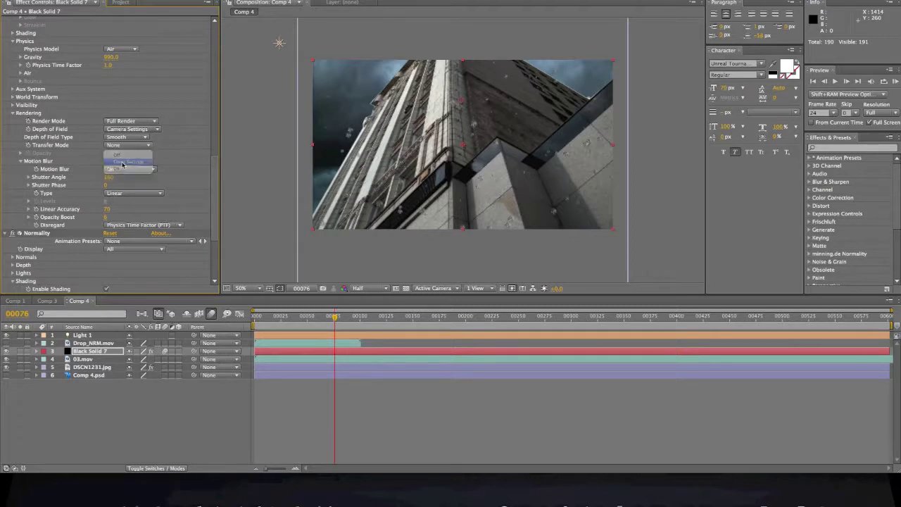
{"action": "left_click", "coordinate": [122, 163]}
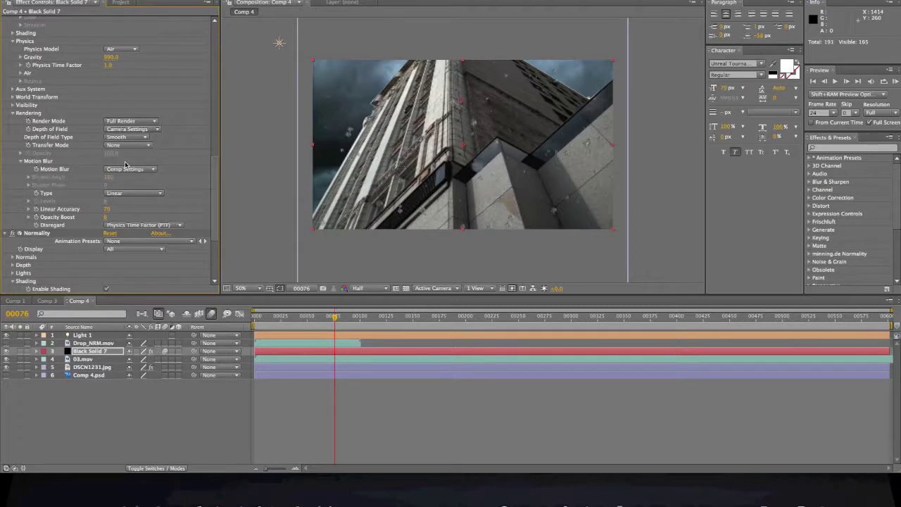
Raise Physics Gravity to 2680 and RAM preview the rain.
{"action": "scroll", "coordinate": [125, 164], "scroll_direction": "up", "scroll_amount": 5}
{"action": "left_click_drag", "start_coordinate": [111, 128], "coordinate": [120, 128]}
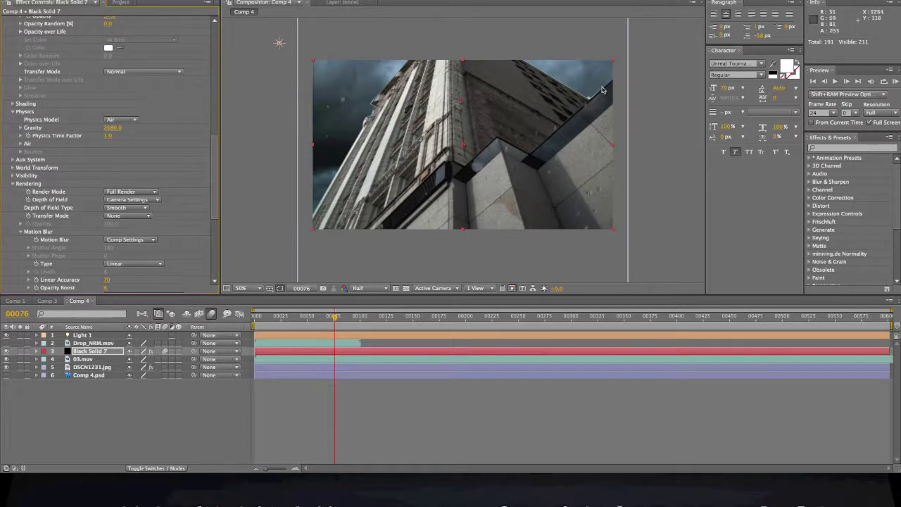
{"action": "left_click", "coordinate": [895, 81]}
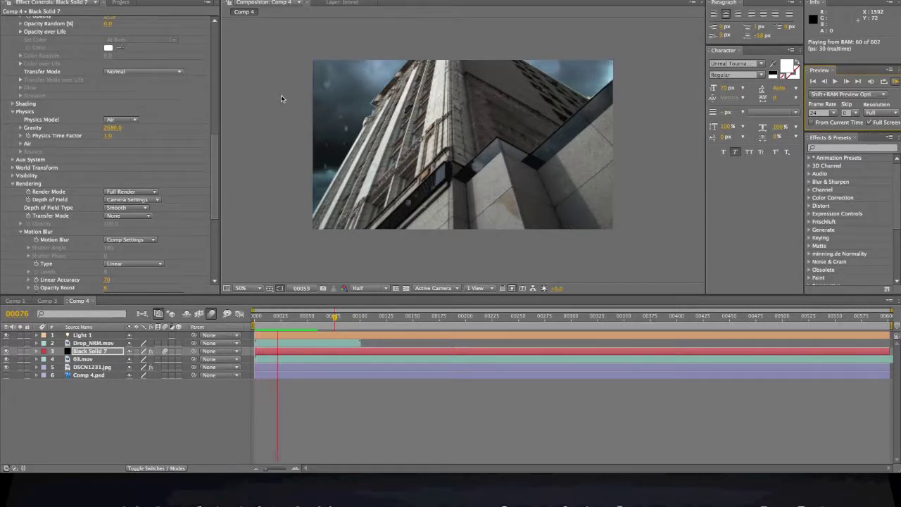
Stop playback, park the playhead at frame 00050, and deselect Black Solid 7.
{"action": "key", "text": "space"}
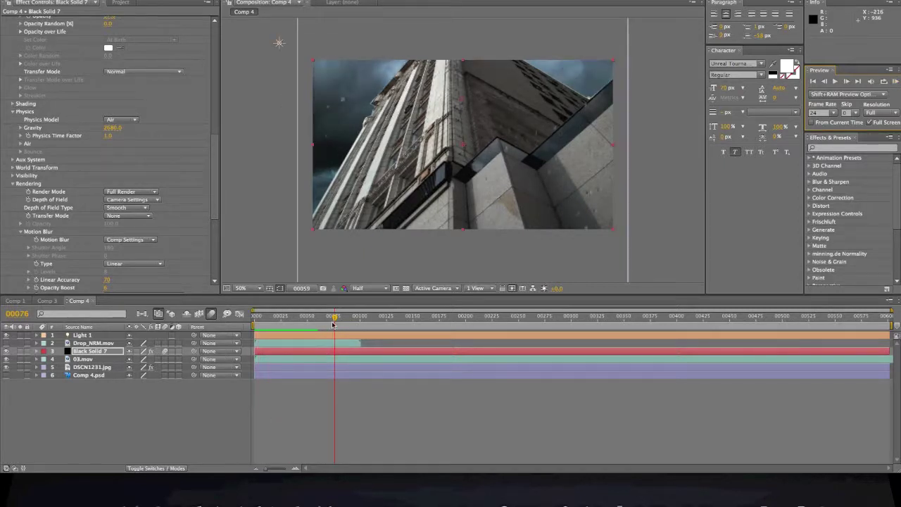
{"action": "left_click_drag", "start_coordinate": [333, 323], "coordinate": [307, 320]}
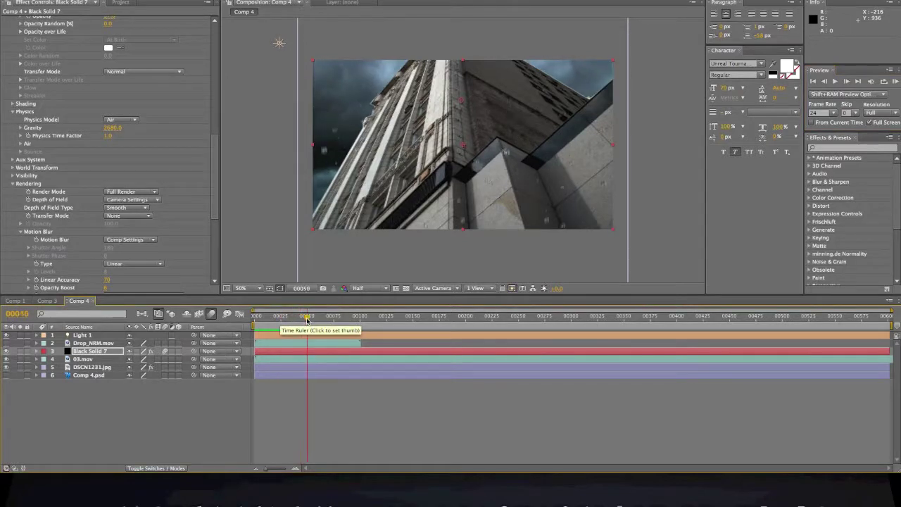
{"action": "left_click", "coordinate": [141, 391]}
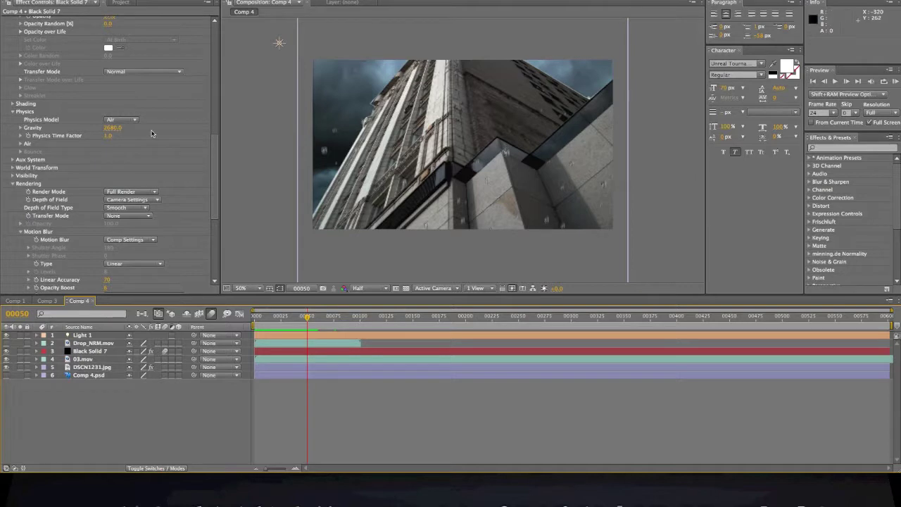
Browse the Project panel items, checking VC_Rain_02.mp3 and DSCN1231.jpg.
{"action": "scroll", "coordinate": [98, 118], "scroll_direction": "up", "scroll_amount": 10}
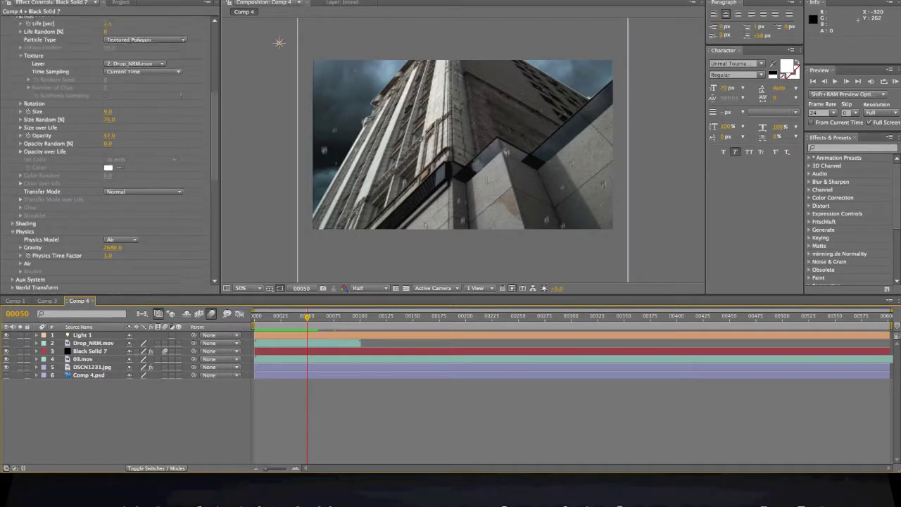
{"action": "scroll", "coordinate": [98, 118], "scroll_direction": "up", "scroll_amount": 6}
{"action": "left_click", "coordinate": [173, 0]}
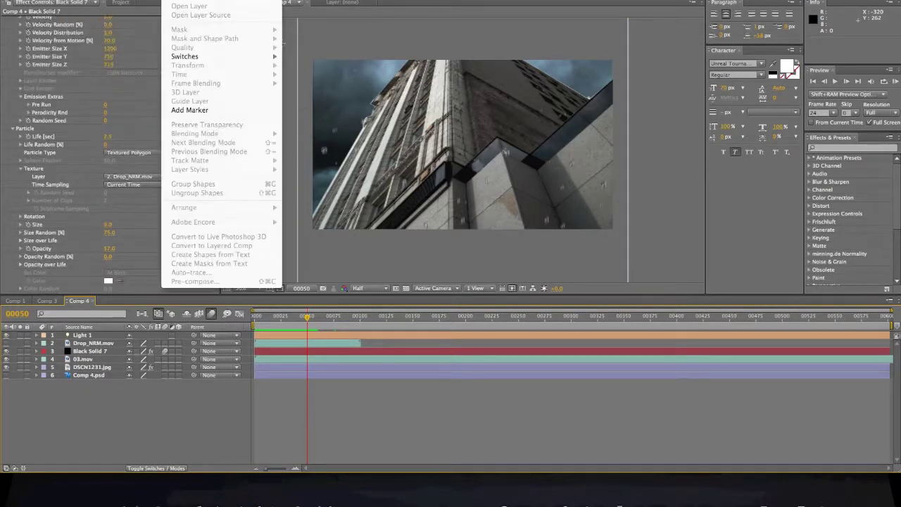
{"action": "key", "text": "Escape"}
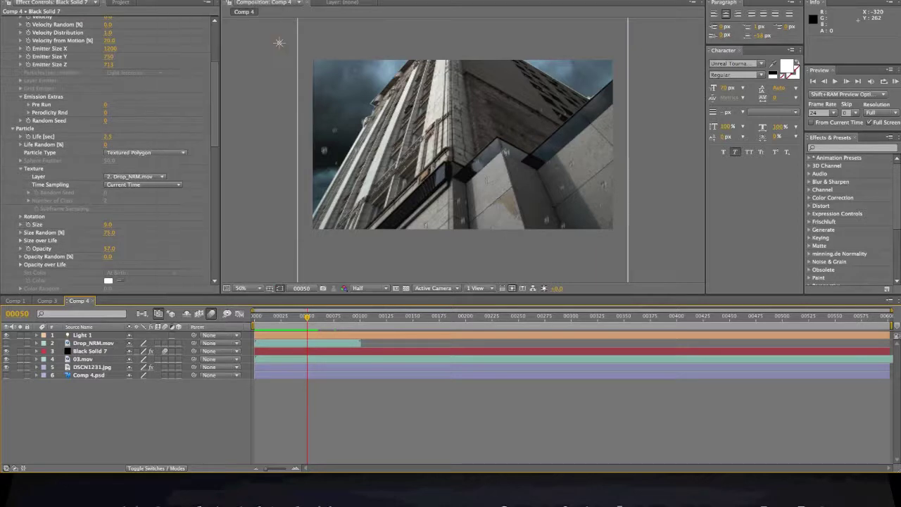
{"action": "left_click", "coordinate": [121, 3]}
{"action": "left_click", "coordinate": [23, 211]}
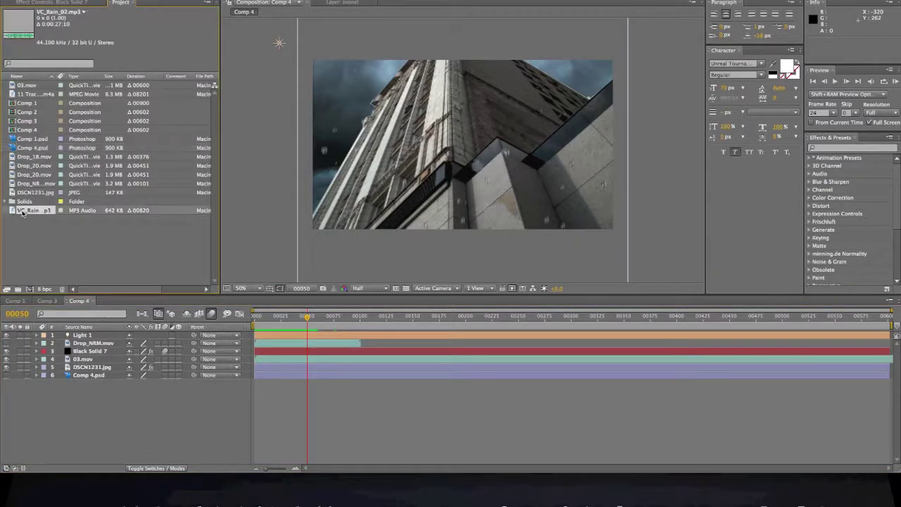
{"action": "left_click", "coordinate": [39, 193]}
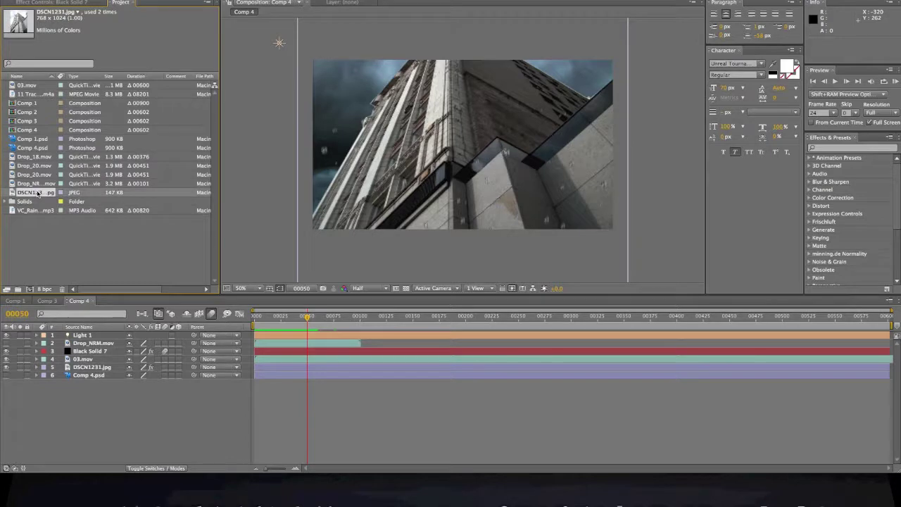
{"action": "left_click", "coordinate": [32, 210]}
Add Comp 4.psd to the timeline, scale it to fill the frame, and zoom to 50%.
{"action": "left_click_drag", "start_coordinate": [33, 150], "coordinate": [439, 138]}
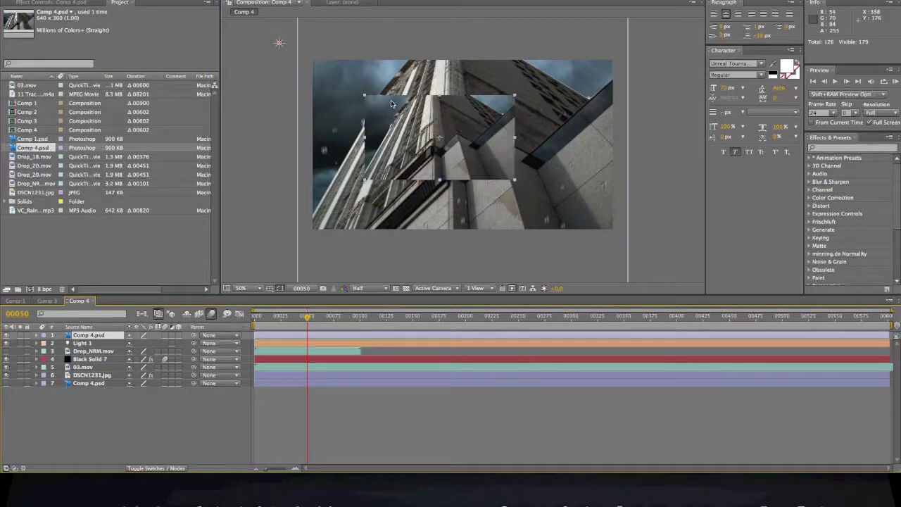
{"action": "left_click_drag", "start_coordinate": [365, 96], "coordinate": [309, 61]}
{"action": "left_click_drag", "start_coordinate": [386, 102], "coordinate": [393, 102]}
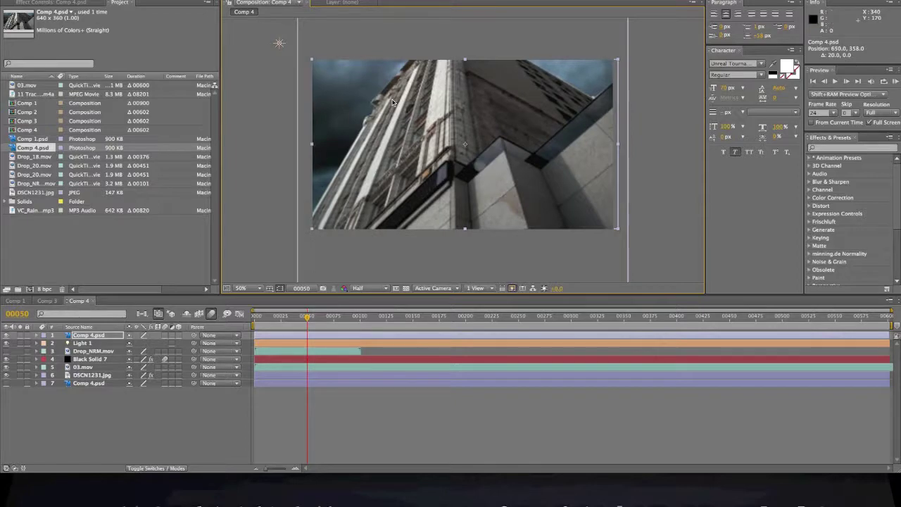
{"action": "scroll", "coordinate": [278, 134], "scroll_direction": "up", "scroll_amount": 1}
{"action": "scroll", "coordinate": [284, 139], "scroll_direction": "down", "scroll_amount": 3}
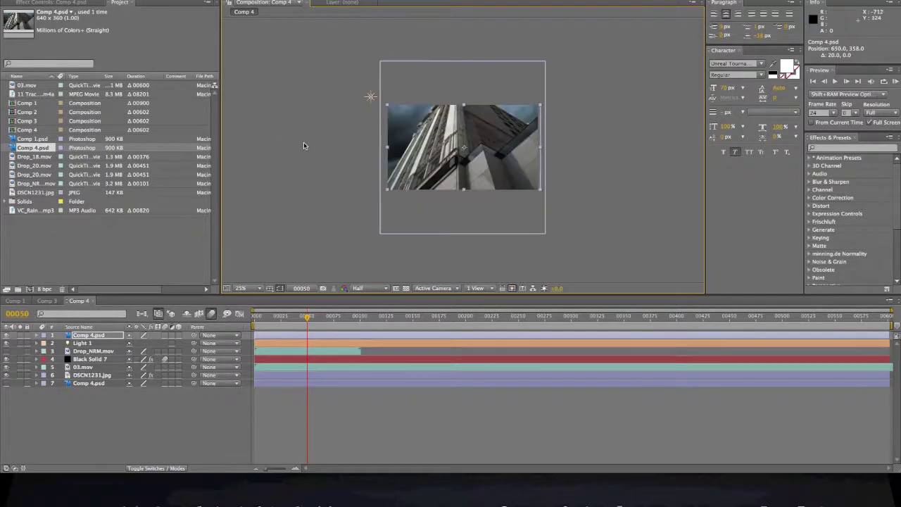
{"action": "key", "text": "period"}
Apply Effect > Simulation > CC Mr. Mercury to Comp 4.psd and view frame 00073.
{"action": "left_click", "coordinate": [211, 1]}
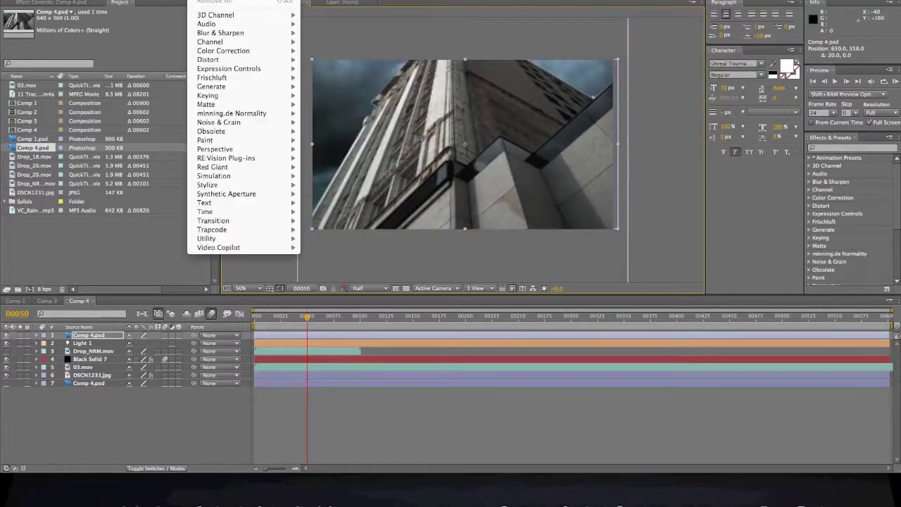
{"action": "mouse_move", "coordinate": [232, 176]}
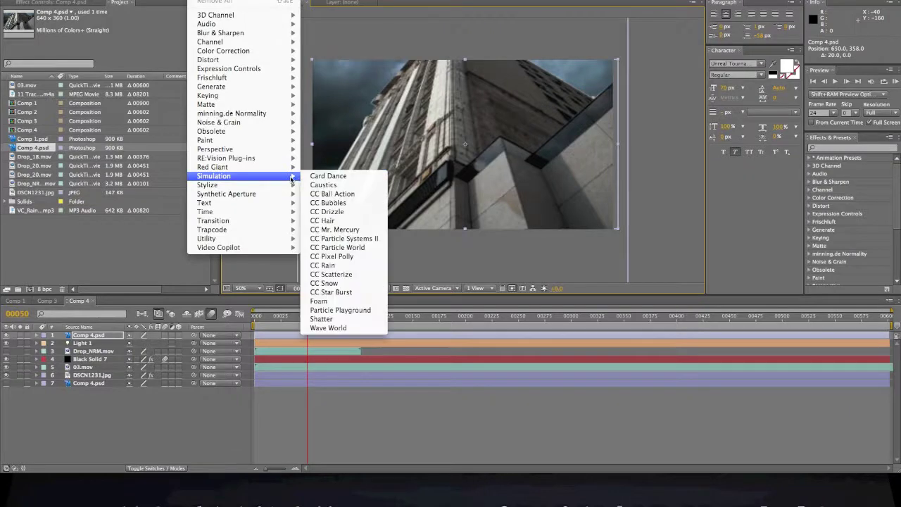
{"action": "left_click", "coordinate": [336, 229]}
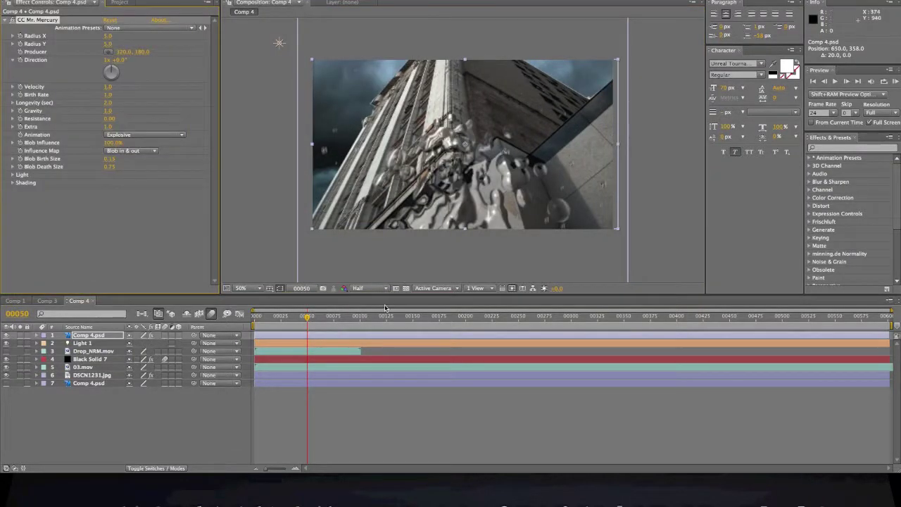
{"action": "left_click", "coordinate": [332, 315]}
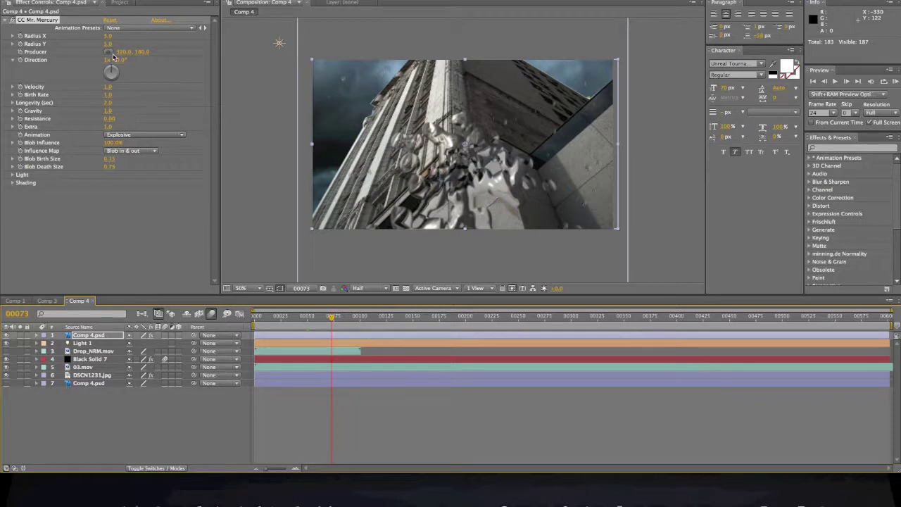
{"action": "left_click", "coordinate": [138, 134]}
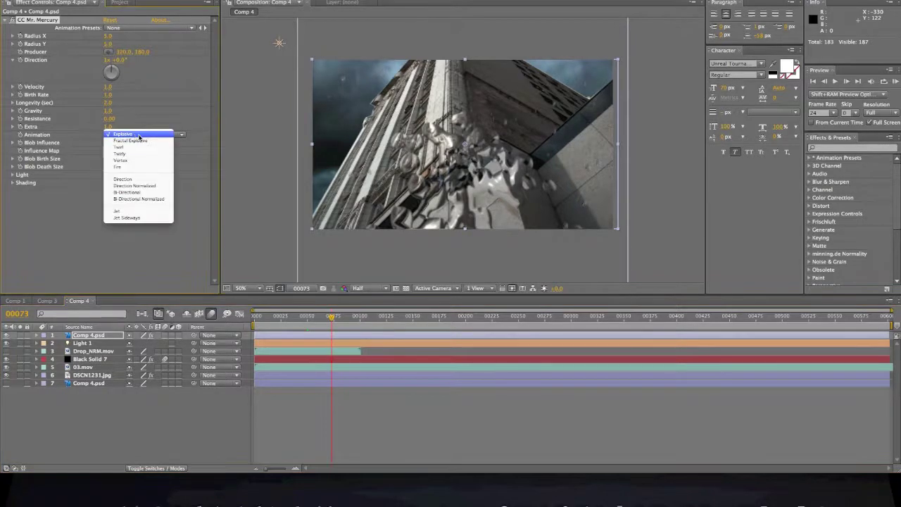
Set Mr. Mercury animation to Direction, influence map to Constant Blobs, and enlarge birth size.
{"action": "left_click", "coordinate": [138, 180]}
{"action": "left_click", "coordinate": [130, 152]}
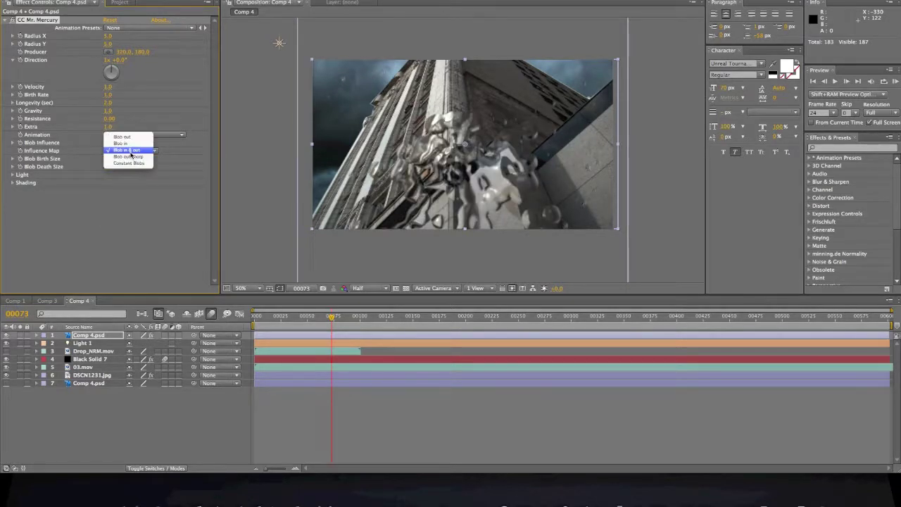
{"action": "left_click", "coordinate": [130, 150]}
{"action": "left_click", "coordinate": [155, 135]}
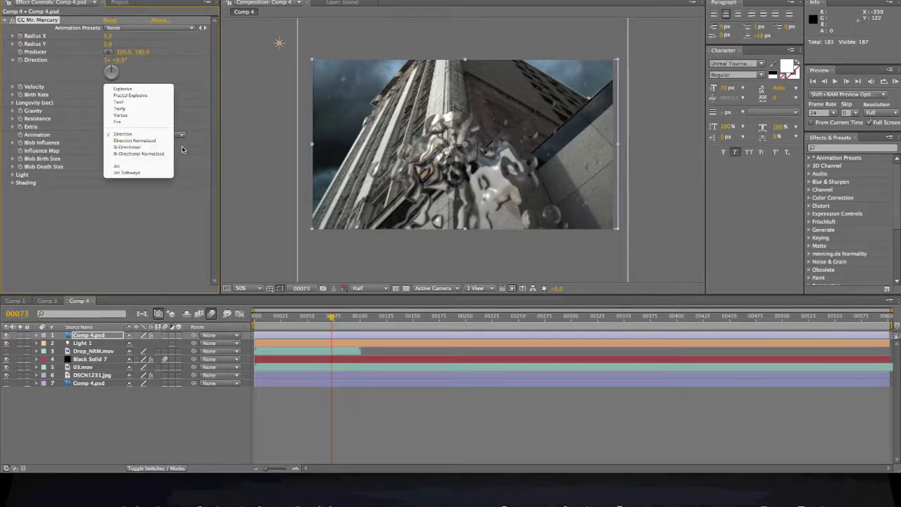
{"action": "left_click", "coordinate": [156, 148]}
{"action": "left_click", "coordinate": [133, 151]}
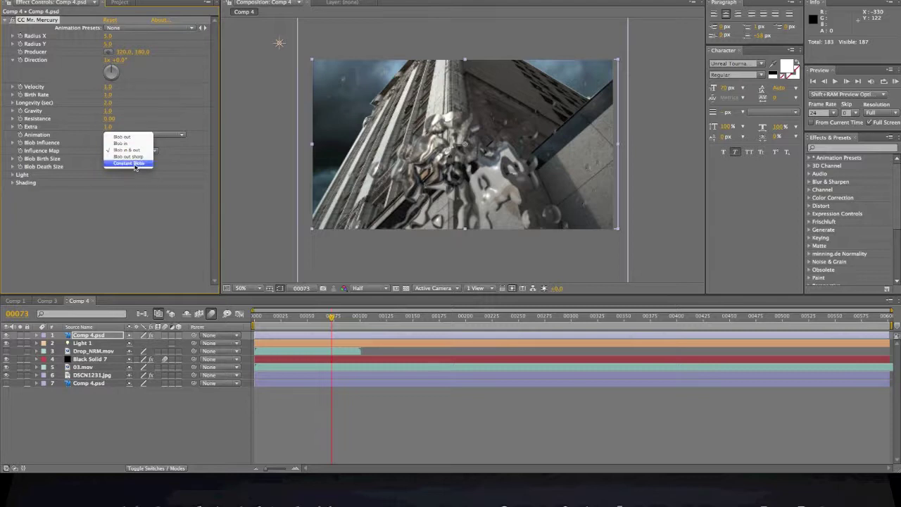
{"action": "left_click", "coordinate": [134, 163]}
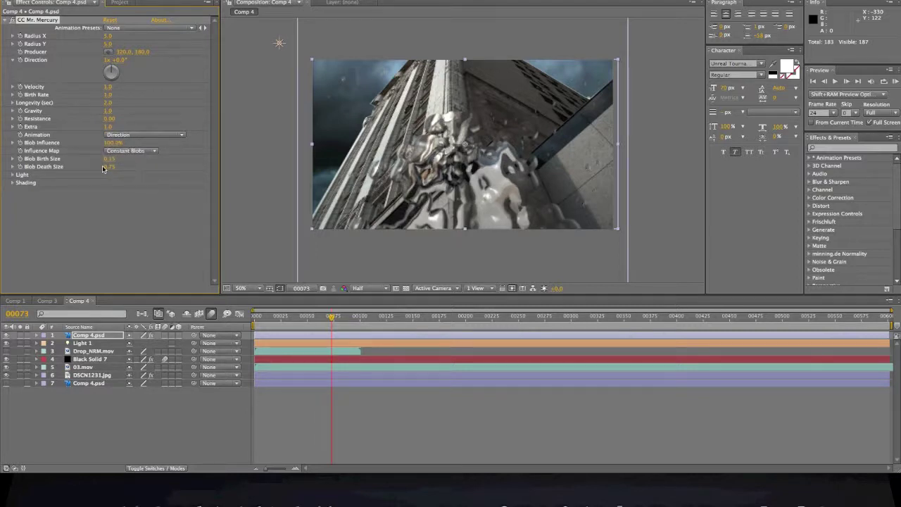
{"action": "mouse_move", "coordinate": [114, 160]}
{"action": "left_mouse_down"}
{"action": "mouse_move", "coordinate": [128, 160]}
{"action": "mouse_move", "coordinate": [110, 164]}
{"action": "left_mouse_up"}
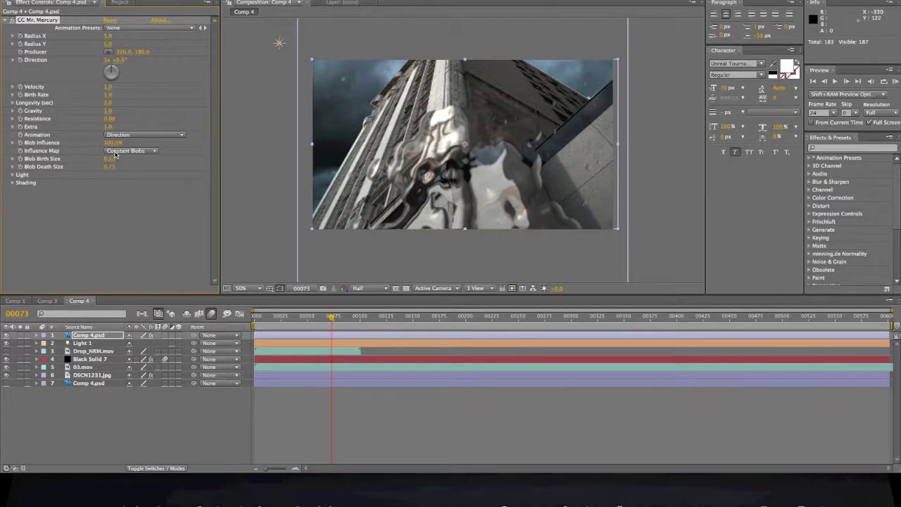
Zero Velocity and Gravity, enlarge Radius X, lower Birth Rate, and check an earlier frame.
{"action": "left_click", "coordinate": [109, 87]}
{"action": "type", "text": "0"}
{"action": "key", "text": "Return"}
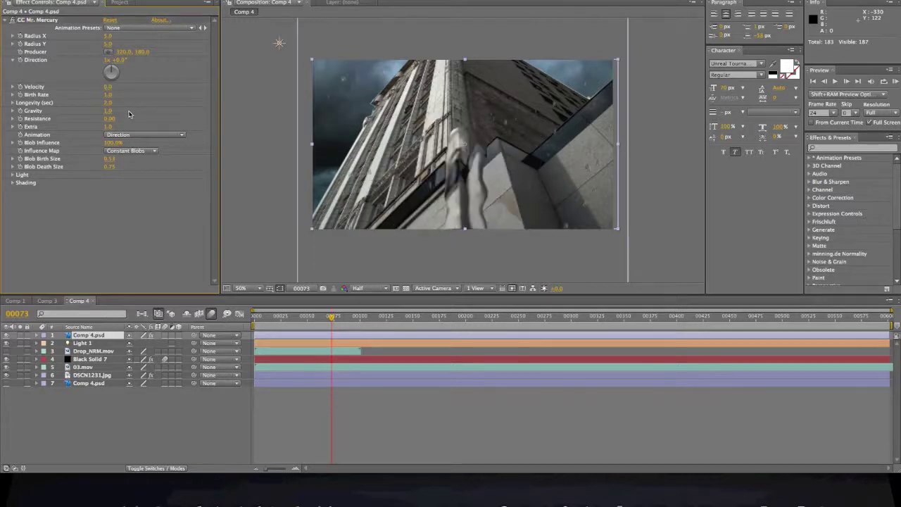
{"action": "key", "text": "Return"}
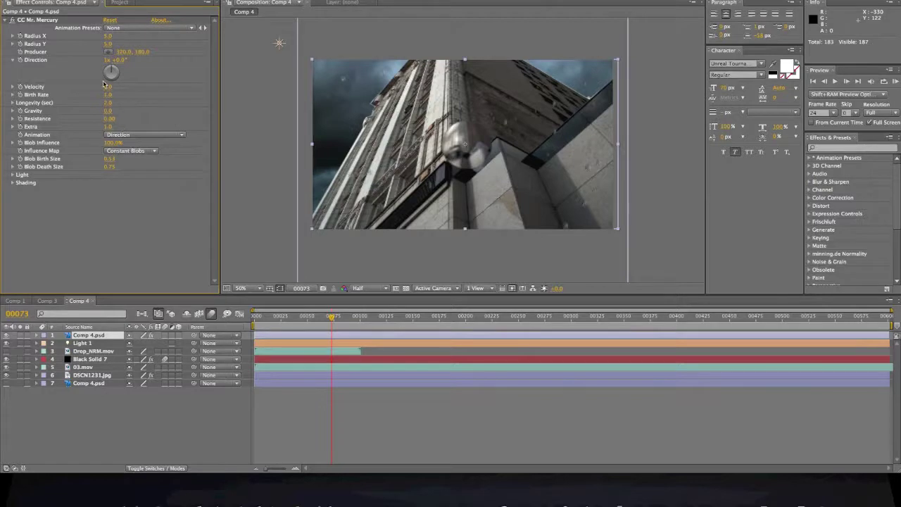
{"action": "left_click_drag", "start_coordinate": [109, 36], "coordinate": [231, 49]}
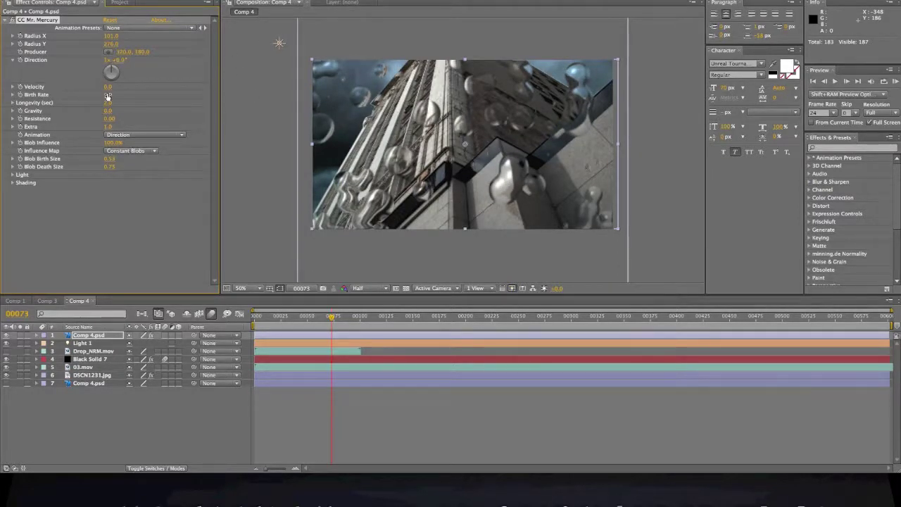
{"action": "left_click_drag", "start_coordinate": [104, 94], "coordinate": [89, 94]}
{"action": "left_click", "coordinate": [234, 101]}
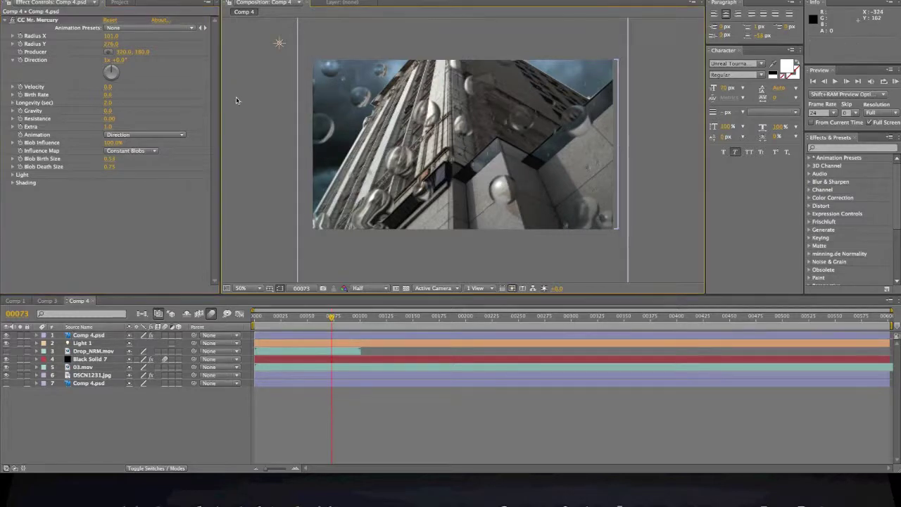
{"action": "mouse_move", "coordinate": [313, 318]}
{"action": "left_mouse_down"}
{"action": "mouse_move", "coordinate": [293, 318]}
{"action": "mouse_move", "coordinate": [341, 316]}
{"action": "mouse_move", "coordinate": [330, 317]}
{"action": "left_mouse_up"}
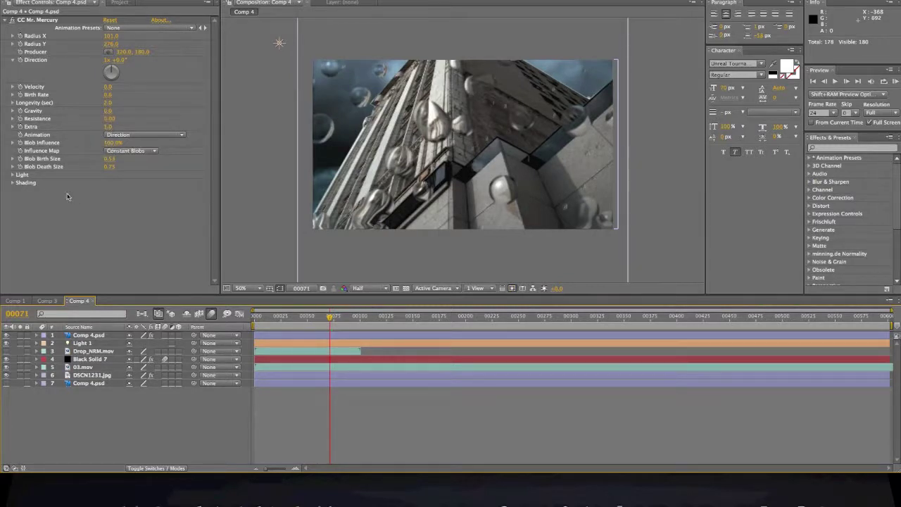
Dim the Mr. Mercury light to intensity 86 and lower Light Height to 34.
{"action": "left_click", "coordinate": [12, 175]}
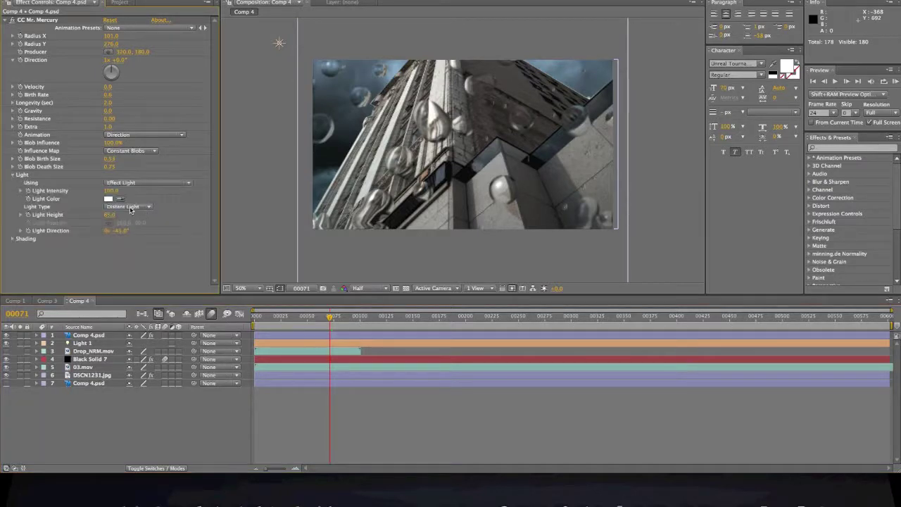
{"action": "left_click_drag", "start_coordinate": [109, 190], "coordinate": [99, 190]}
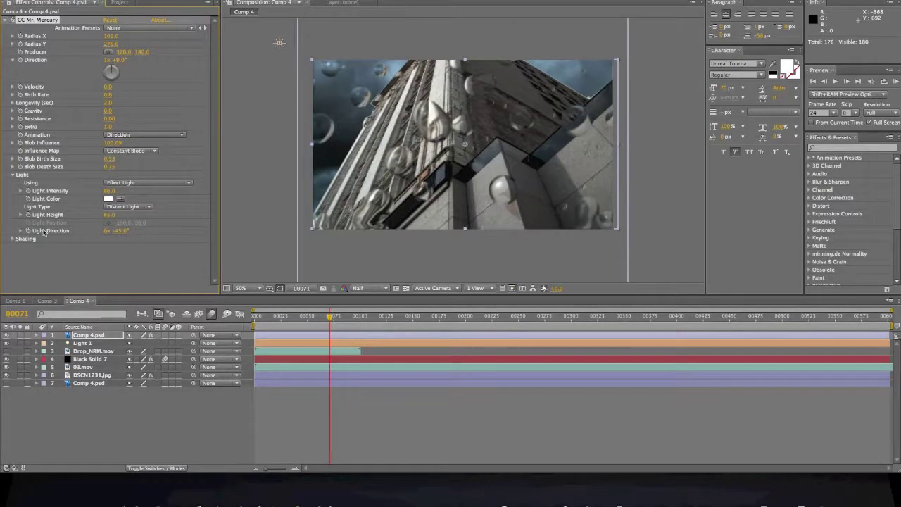
{"action": "mouse_move", "coordinate": [139, 214]}
{"action": "left_mouse_down"}
{"action": "mouse_move", "coordinate": [94, 212]}
{"action": "mouse_move", "coordinate": [138, 216]}
{"action": "left_mouse_up"}
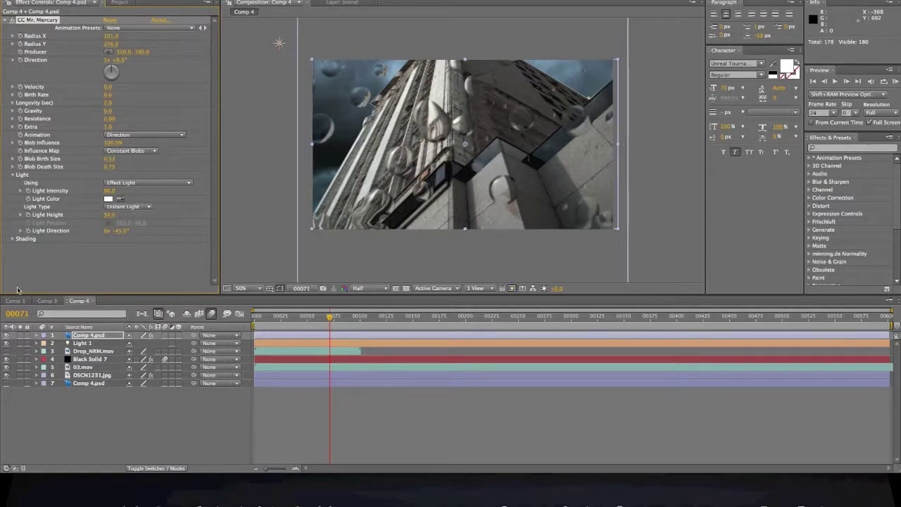
Set Shading Roughness to 0.001 for smoother droplet surfaces.
{"action": "left_click", "coordinate": [10, 241]}
{"action": "left_click", "coordinate": [14, 240]}
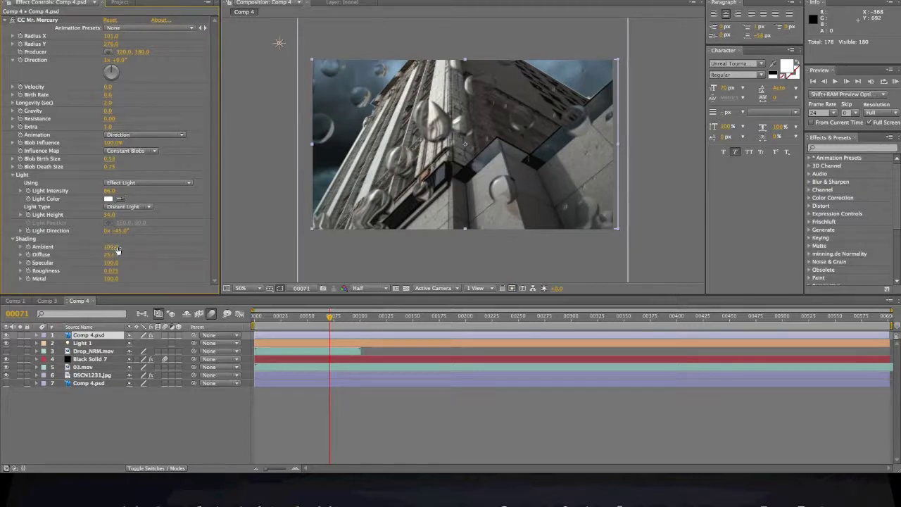
{"action": "mouse_move", "coordinate": [119, 262]}
{"action": "left_mouse_down"}
{"action": "mouse_move", "coordinate": [146, 262]}
{"action": "mouse_move", "coordinate": [112, 273]}
{"action": "mouse_move", "coordinate": [154, 270]}
{"action": "left_mouse_up"}
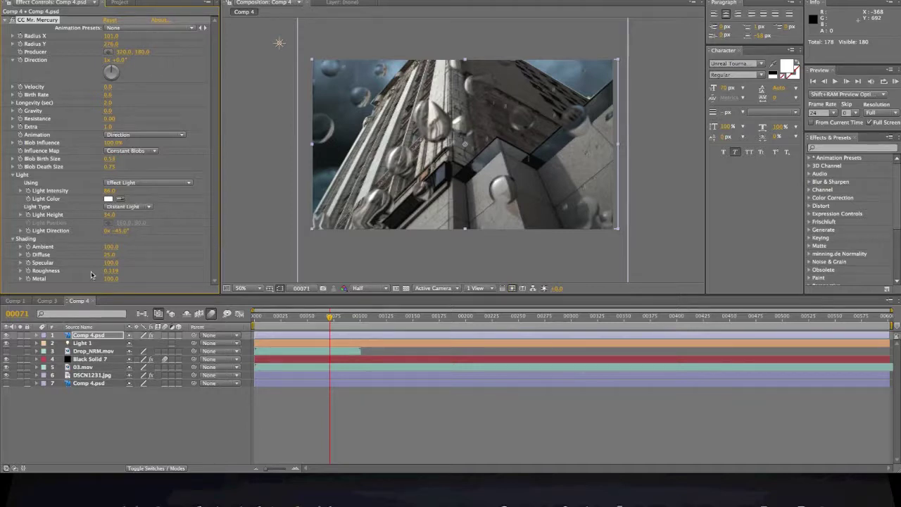
{"action": "left_click", "coordinate": [282, 235]}
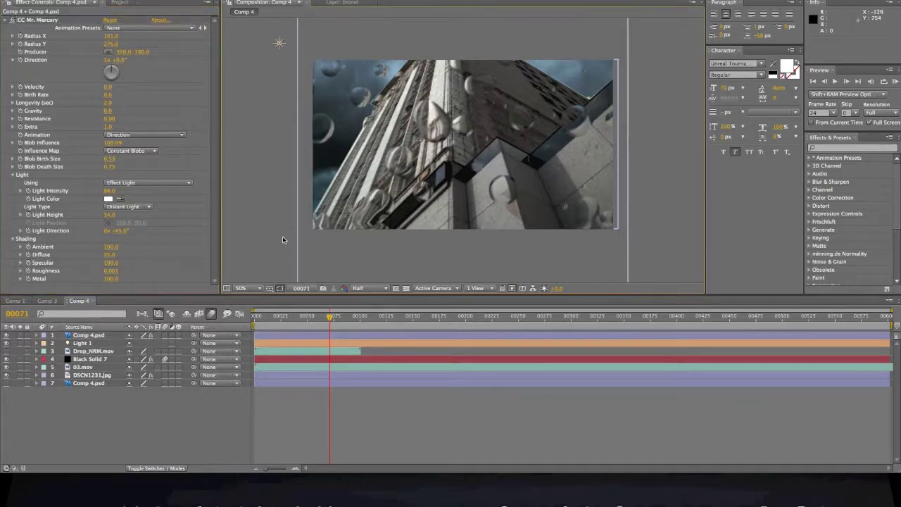
RAM-preview the droplet animation, then select Comp 4.psd and park the playhead at frame 28.
{"action": "left_click", "coordinate": [895, 81]}
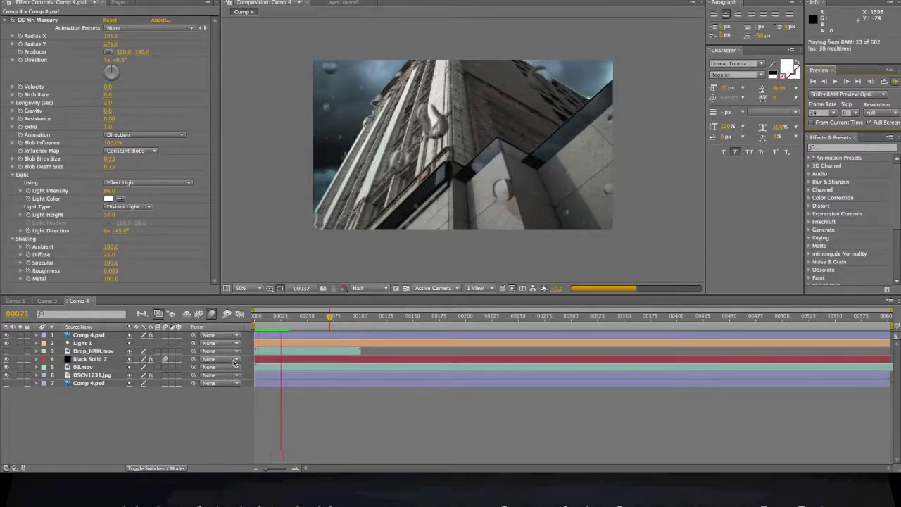
{"action": "key", "text": "space"}
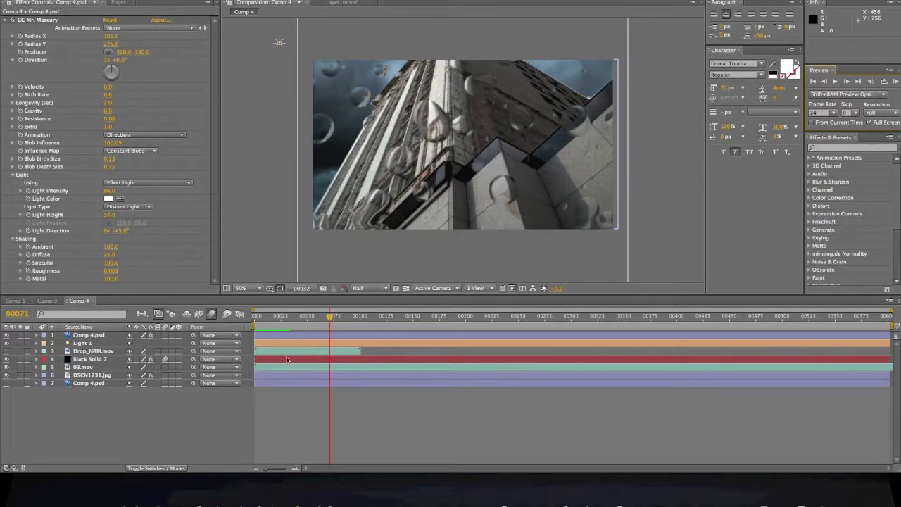
{"action": "left_click", "coordinate": [280, 334]}
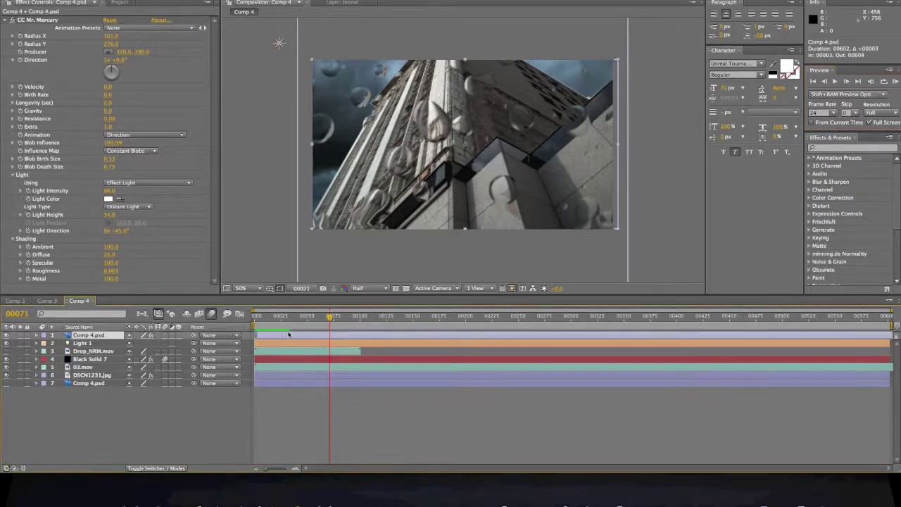
{"action": "left_click", "coordinate": [280, 315]}
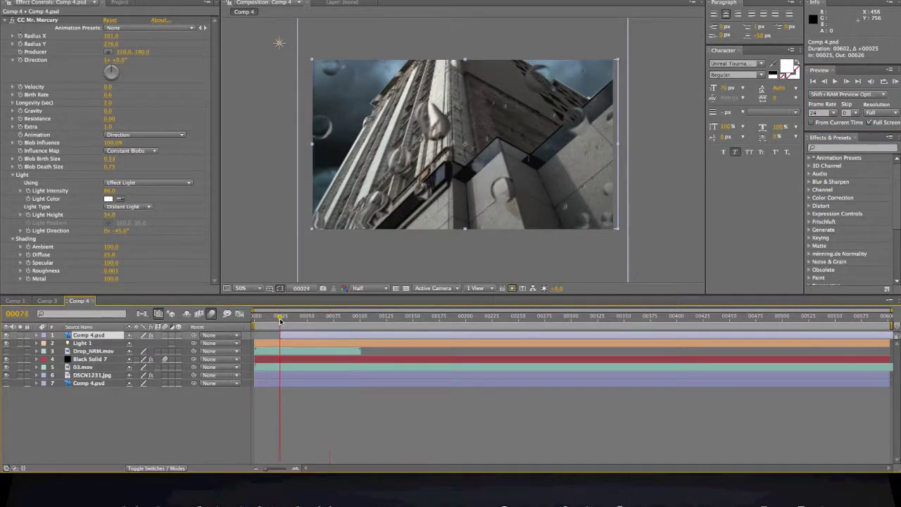
{"action": "left_click", "coordinate": [287, 318]}
{"action": "left_click", "coordinate": [283, 319]}
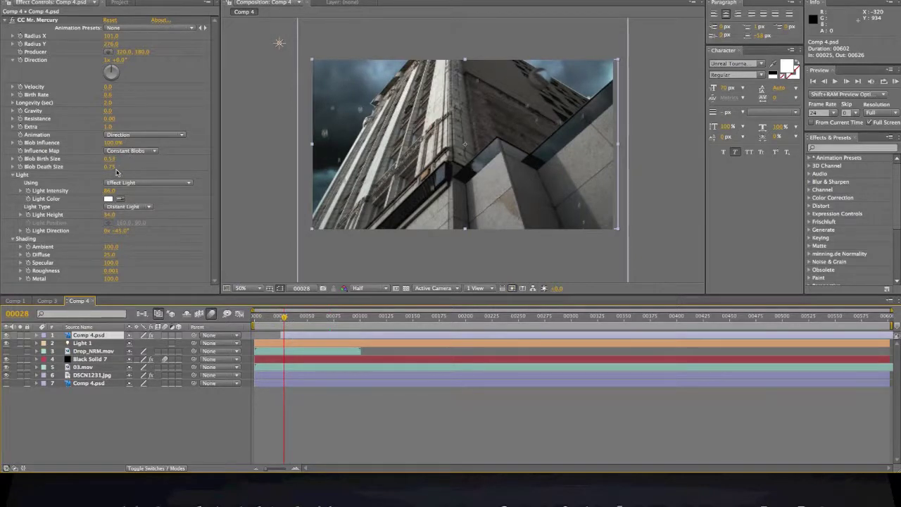
Set Blob Birth Size and Blob Death Size to 0.55, checking droplets at frame 65.
{"action": "left_click_drag", "start_coordinate": [113, 161], "coordinate": [125, 160]}
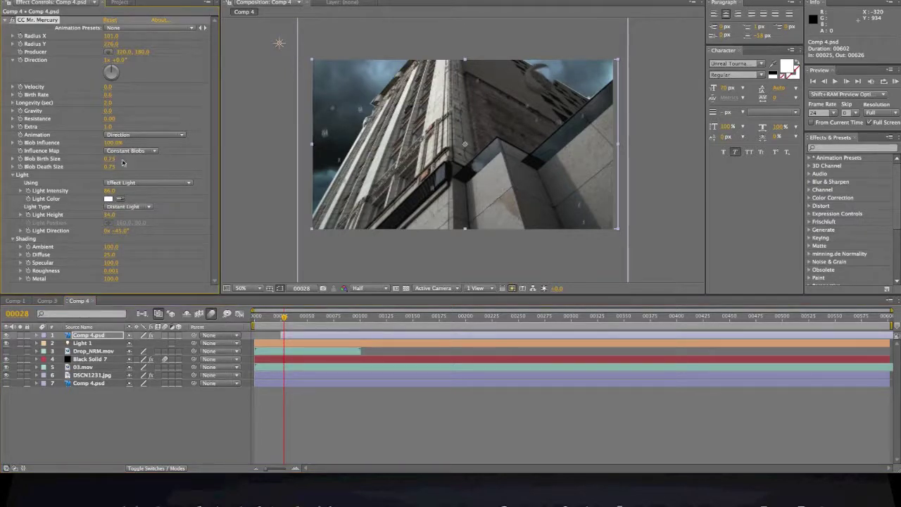
{"action": "left_click", "coordinate": [324, 314]}
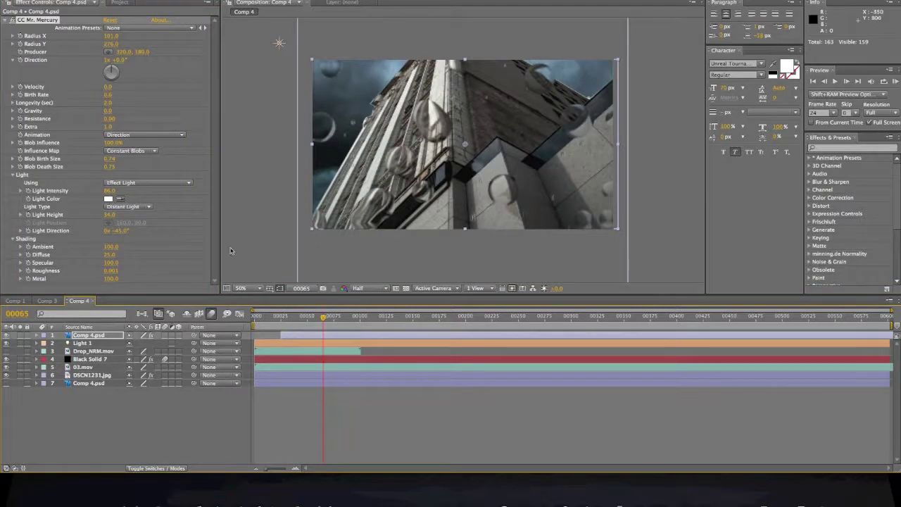
{"action": "left_click_drag", "start_coordinate": [112, 159], "coordinate": [101, 159]}
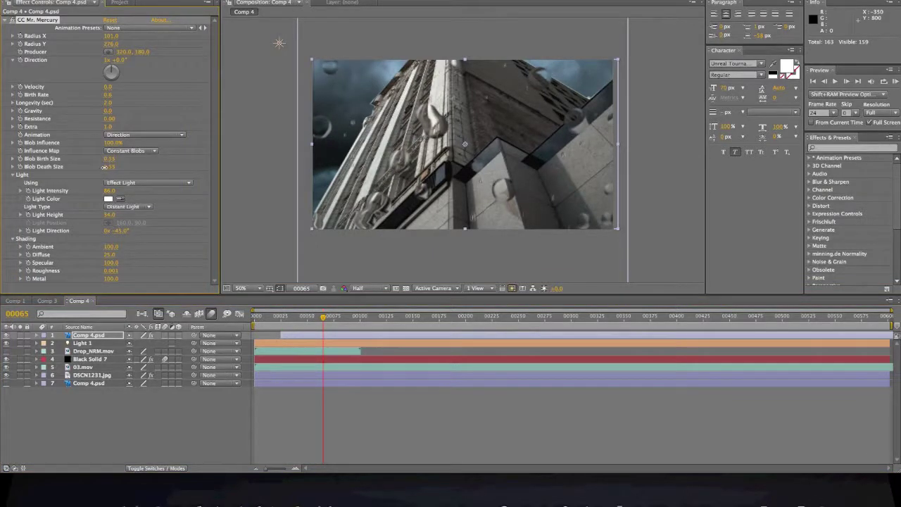
{"action": "left_click", "coordinate": [264, 219]}
RAM-preview the smaller droplets and bring up the project items list.
{"action": "left_click", "coordinate": [896, 81]}
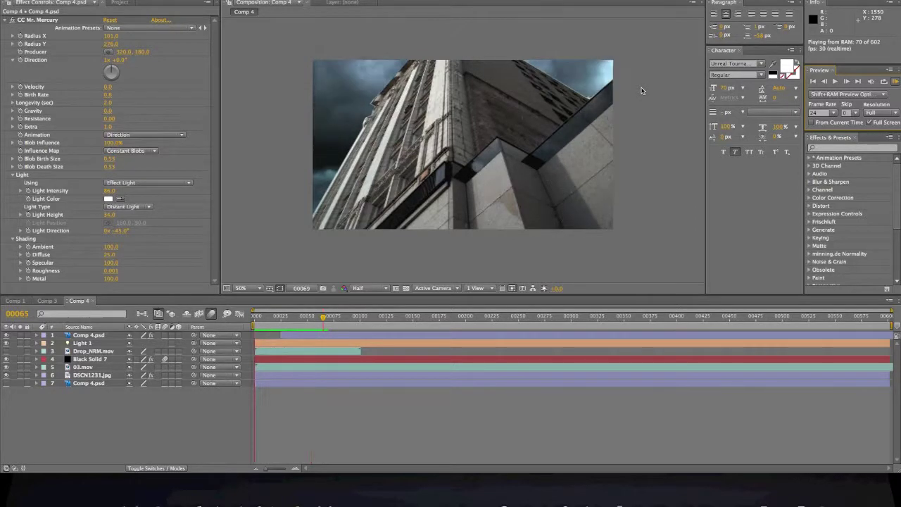
{"action": "key", "text": "space"}
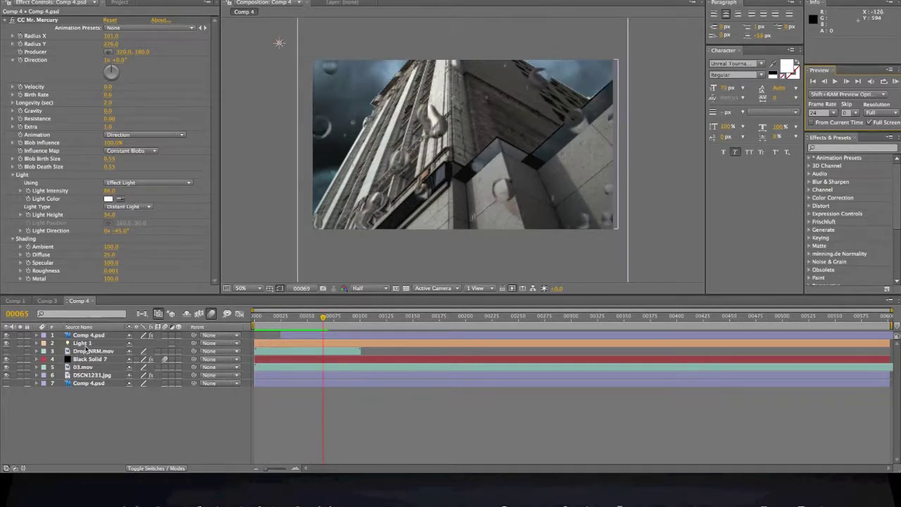
{"action": "left_click", "coordinate": [124, 3]}
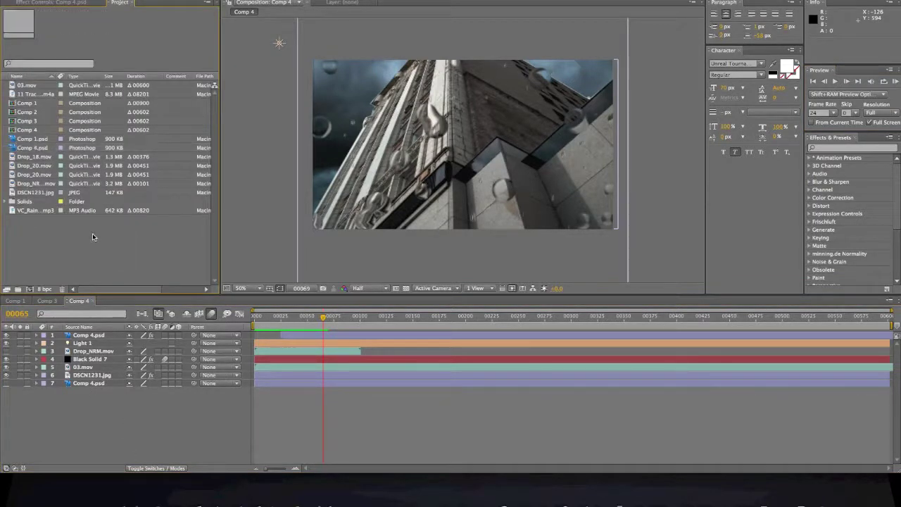
{"action": "left_click", "coordinate": [37, 212]}
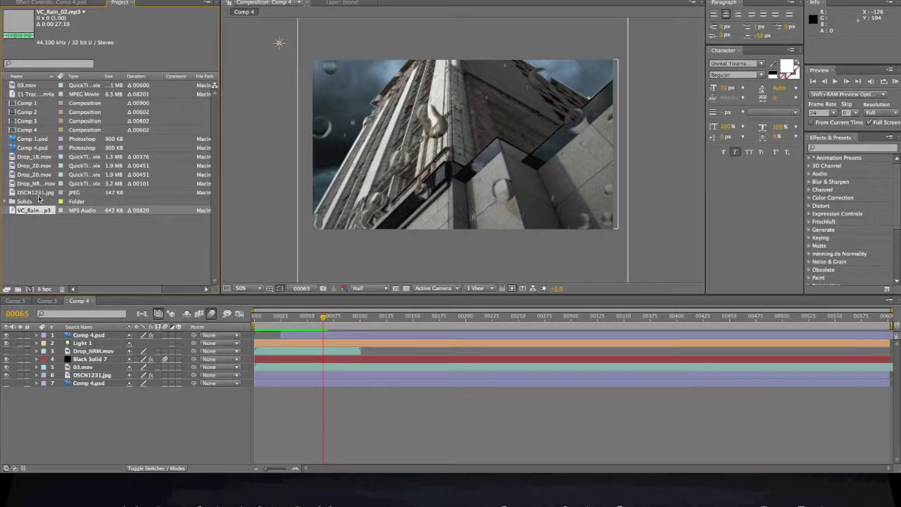
{"action": "left_click", "coordinate": [36, 192]}
{"action": "left_click", "coordinate": [38, 184]}
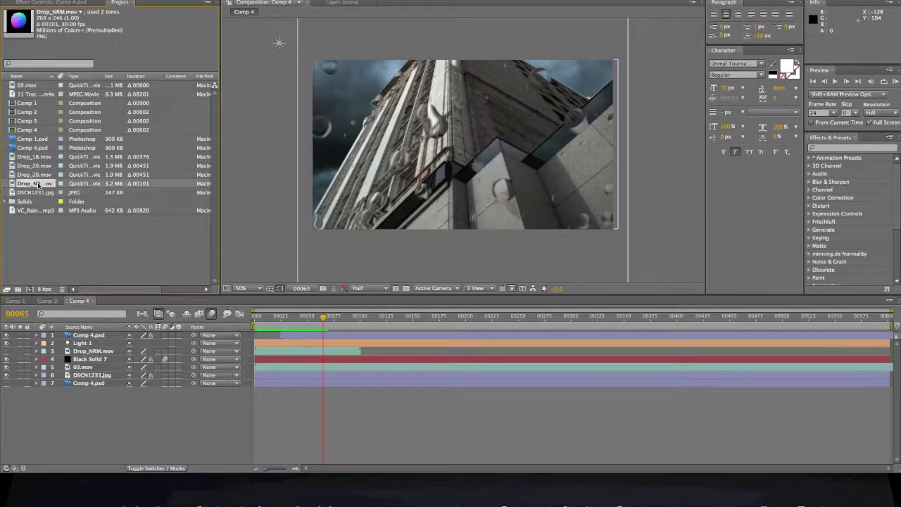
{"action": "left_click", "coordinate": [35, 174]}
{"action": "left_click", "coordinate": [33, 165]}
{"action": "left_click", "coordinate": [27, 141]}
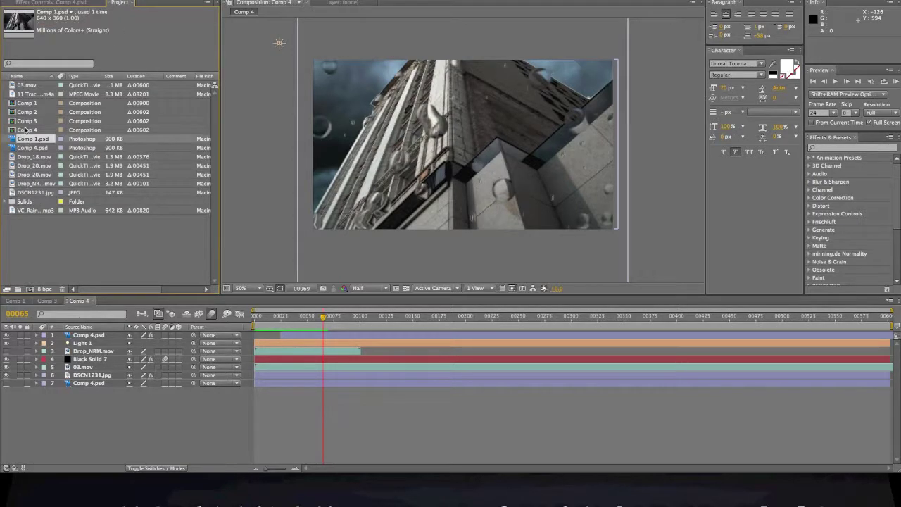
{"action": "left_click", "coordinate": [26, 130]}
{"action": "left_click", "coordinate": [27, 121]}
{"action": "left_click", "coordinate": [29, 111]}
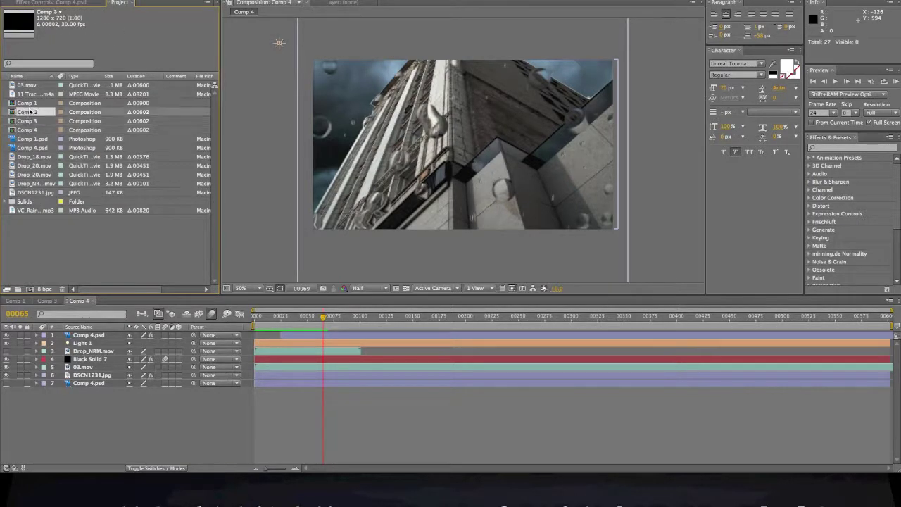
{"action": "left_click", "coordinate": [30, 103]}
{"action": "left_click", "coordinate": [30, 94]}
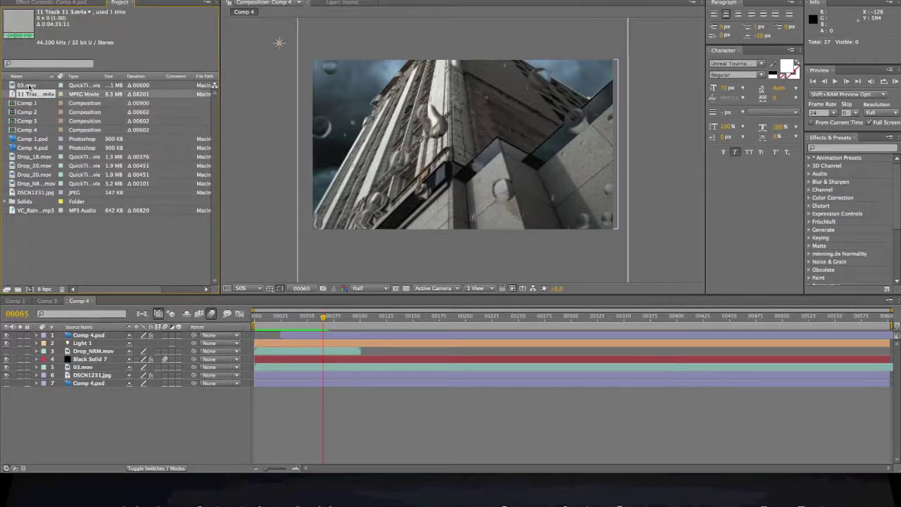
{"action": "left_click", "coordinate": [28, 85]}
{"action": "left_click", "coordinate": [29, 95]}
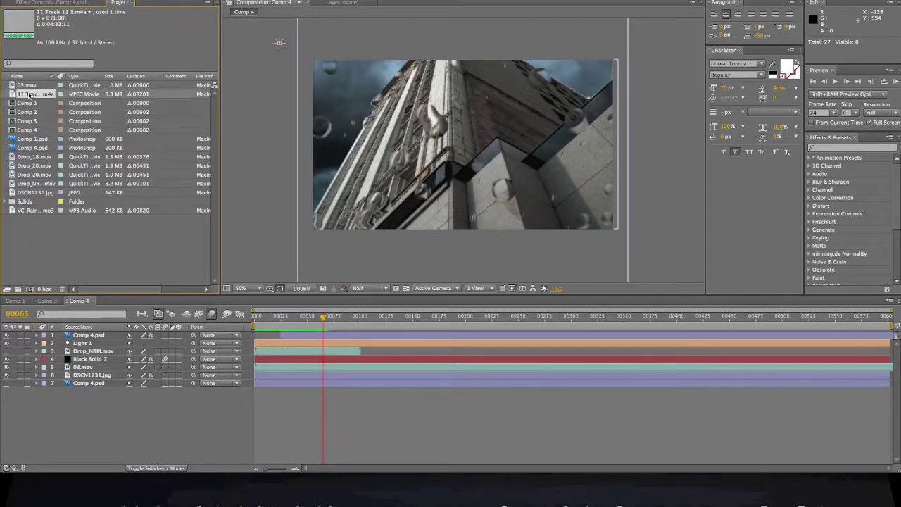
{"action": "left_click", "coordinate": [108, 265]}
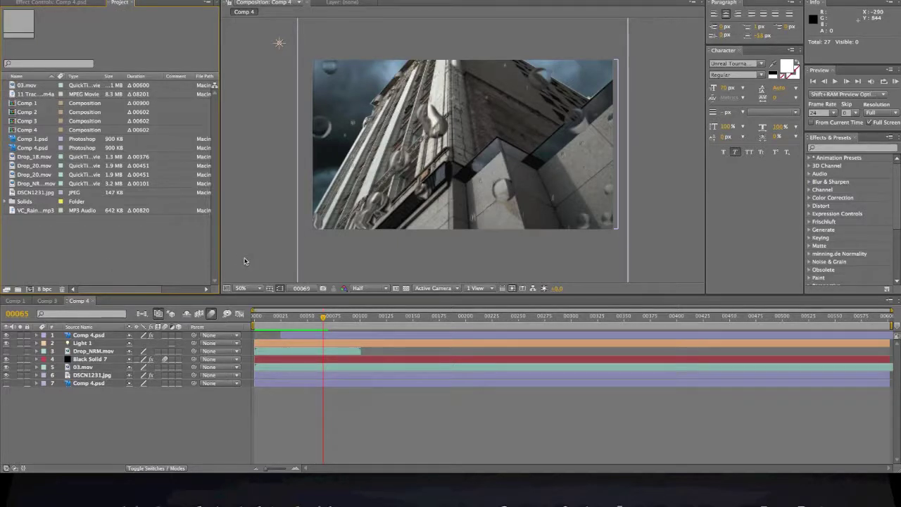
{"action": "left_click", "coordinate": [31, 211]}
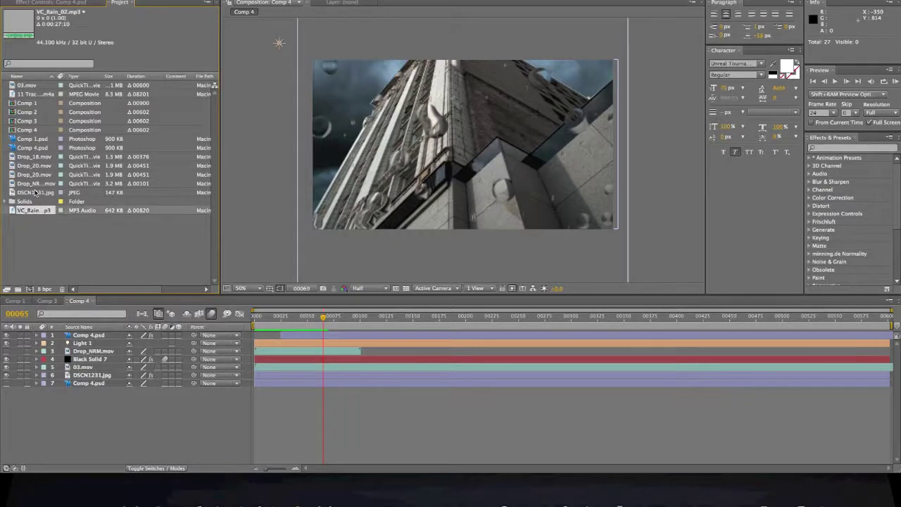
{"action": "left_click", "coordinate": [35, 192]}
{"action": "left_click", "coordinate": [34, 211]}
{"action": "left_click", "coordinate": [241, 215]}
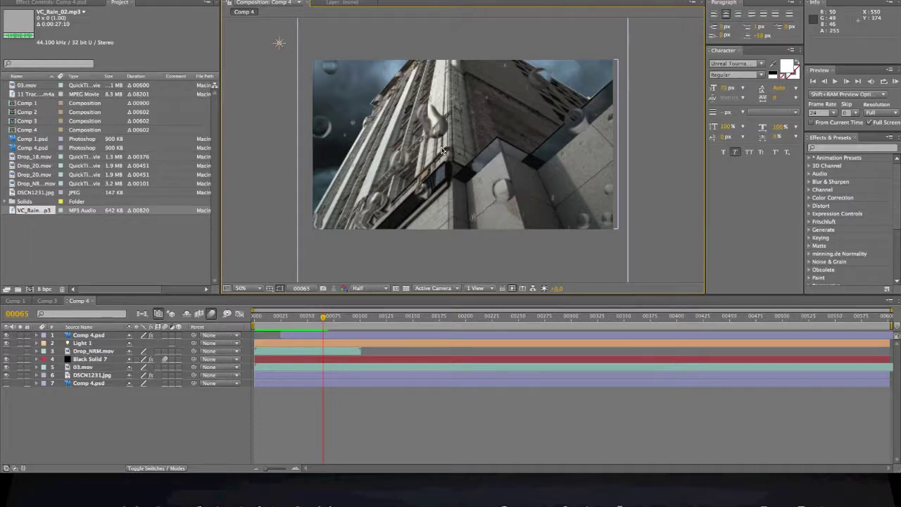
Shift the 03.mov layer a few frames later and scrub back through the opening frames.
{"action": "left_click", "coordinate": [267, 354]}
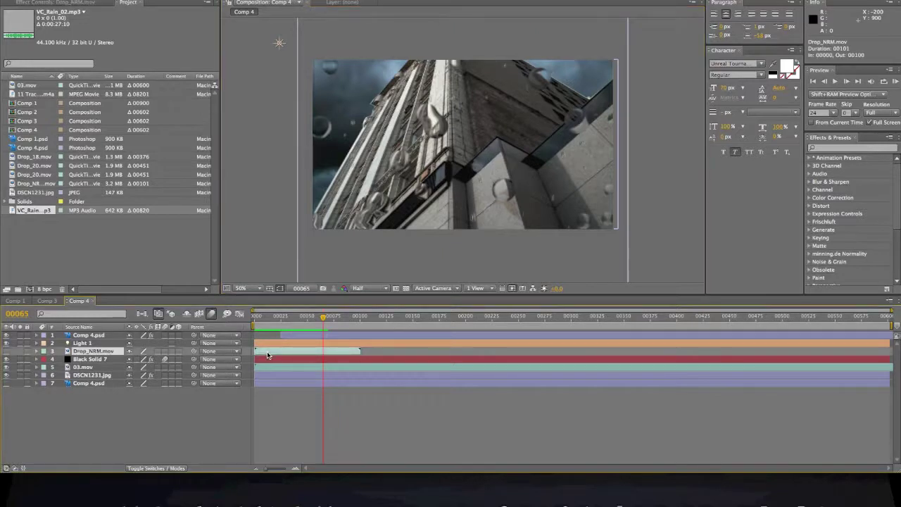
{"action": "mouse_move", "coordinate": [267, 364]}
{"action": "left_mouse_down"}
{"action": "mouse_move", "coordinate": [282, 366]}
{"action": "mouse_move", "coordinate": [271, 366]}
{"action": "left_mouse_up"}
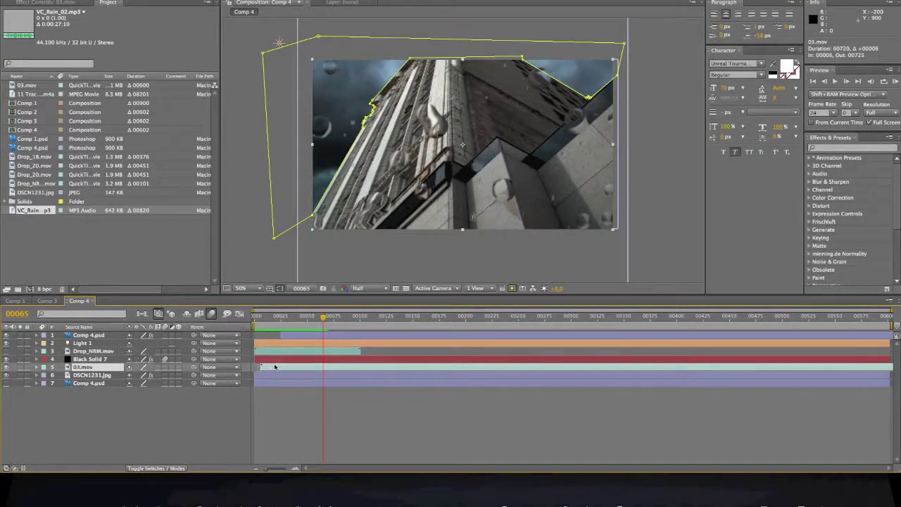
{"action": "left_click_drag", "start_coordinate": [264, 319], "coordinate": [258, 326]}
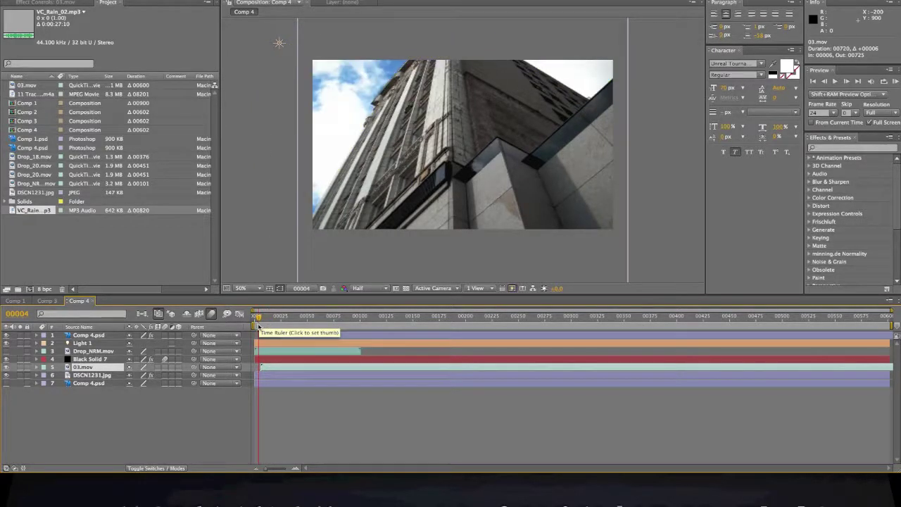
{"action": "left_click", "coordinate": [323, 318]}
{"action": "left_click", "coordinate": [285, 360]}
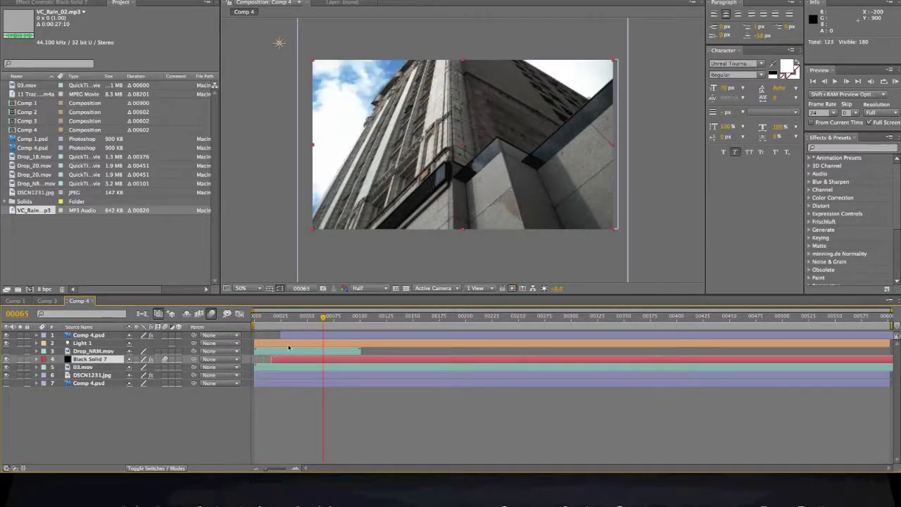
{"action": "left_click_drag", "start_coordinate": [277, 321], "coordinate": [337, 318]}
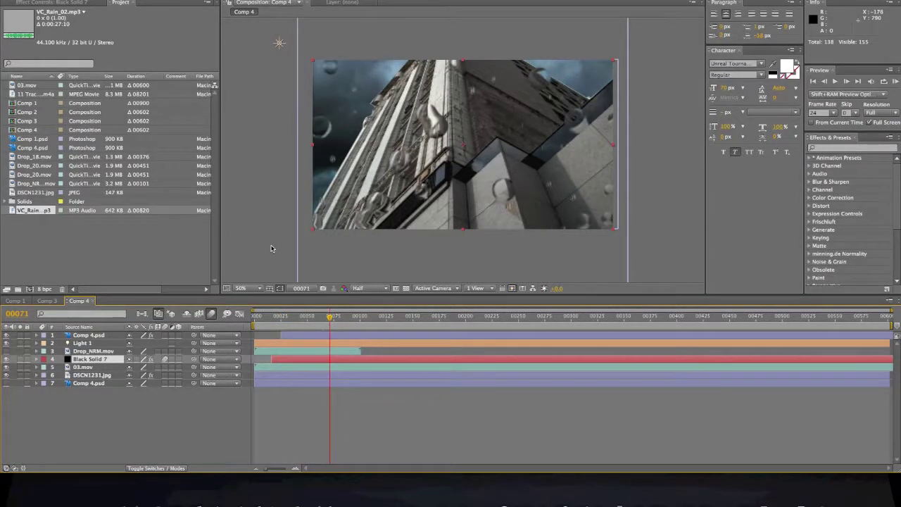
{"action": "left_click_drag", "start_coordinate": [330, 321], "coordinate": [255, 322]}
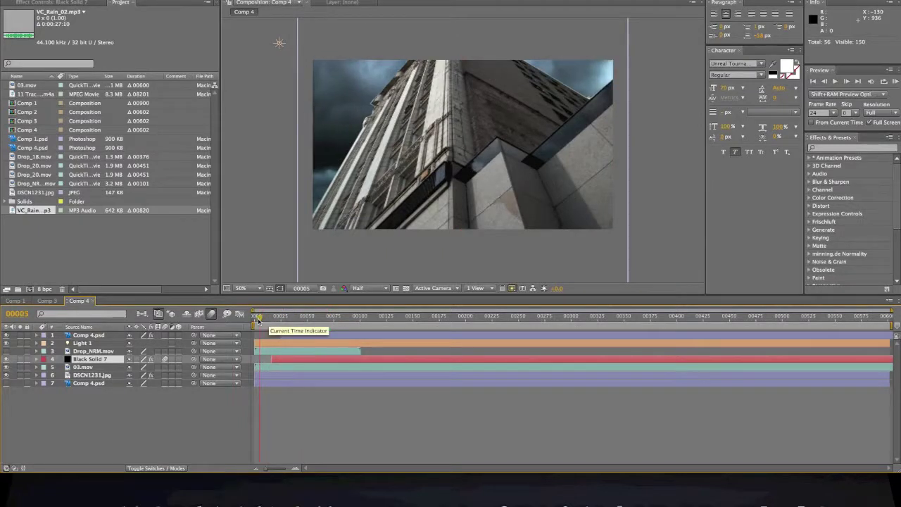
Apply Blur & Sharpen > Lens Blur to the Comp 4.psd droplet layer.
{"action": "left_click", "coordinate": [189, 411]}
{"action": "left_click", "coordinate": [175, 1]}
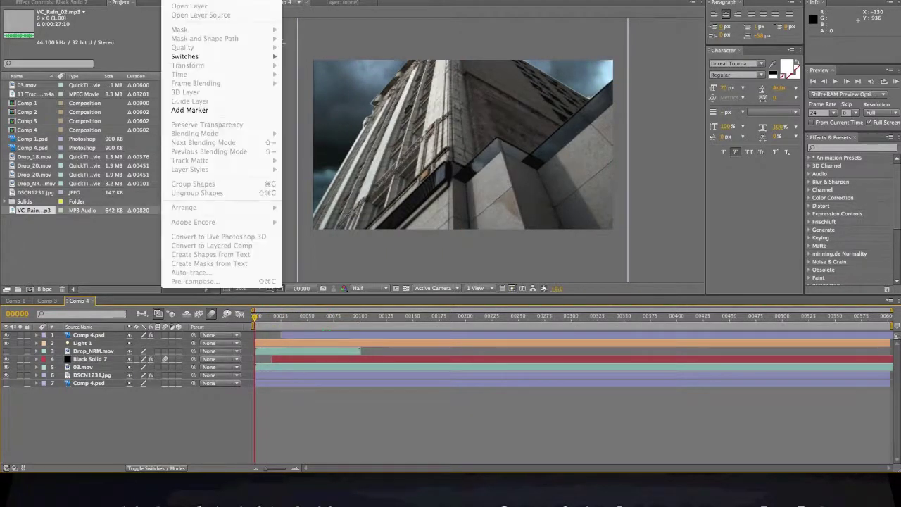
{"action": "mouse_move", "coordinate": [191, 1]}
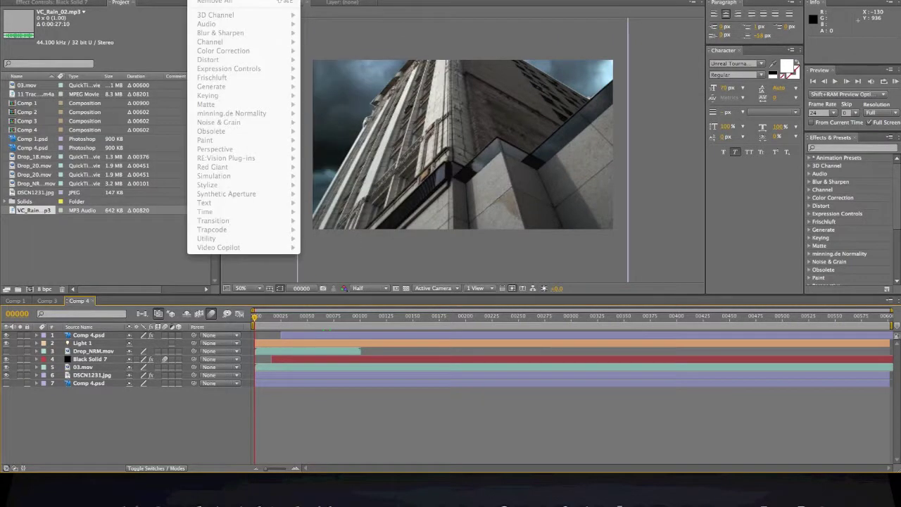
{"action": "left_click", "coordinate": [65, 396]}
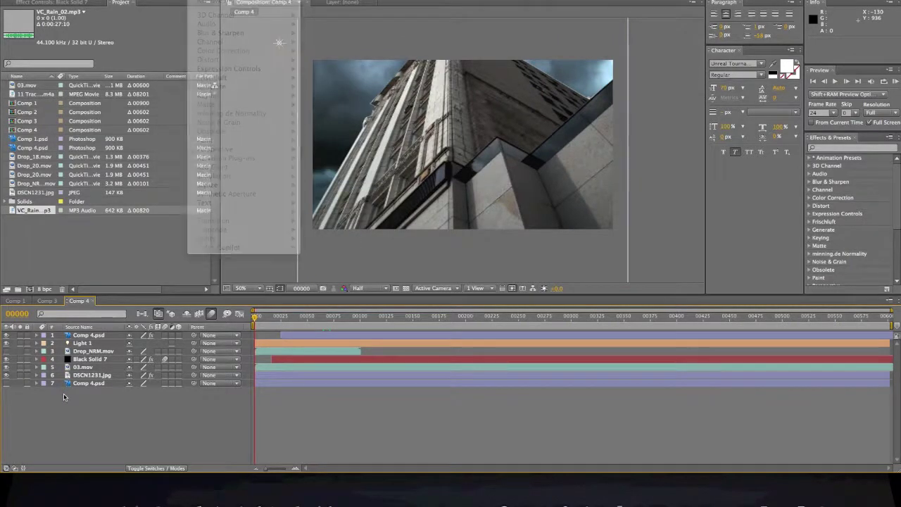
{"action": "left_click", "coordinate": [94, 336]}
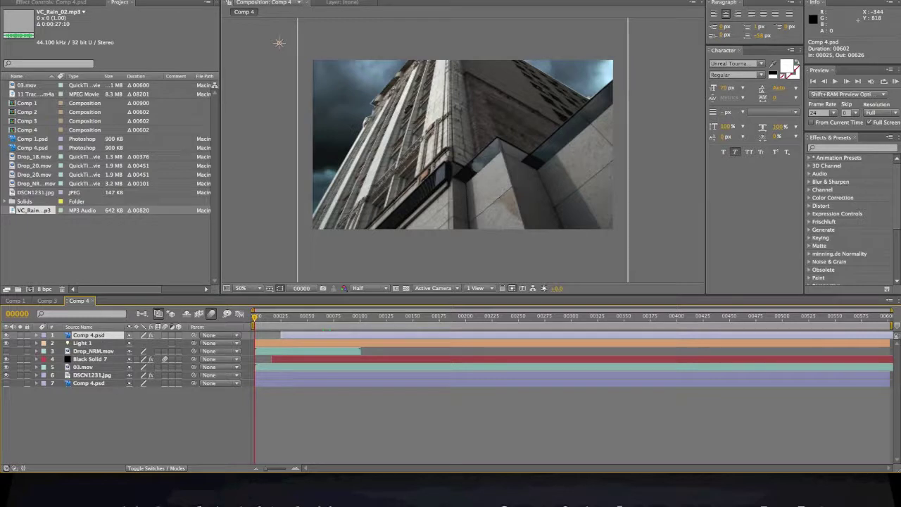
{"action": "left_click", "coordinate": [212, 1]}
{"action": "mouse_move", "coordinate": [223, 30]}
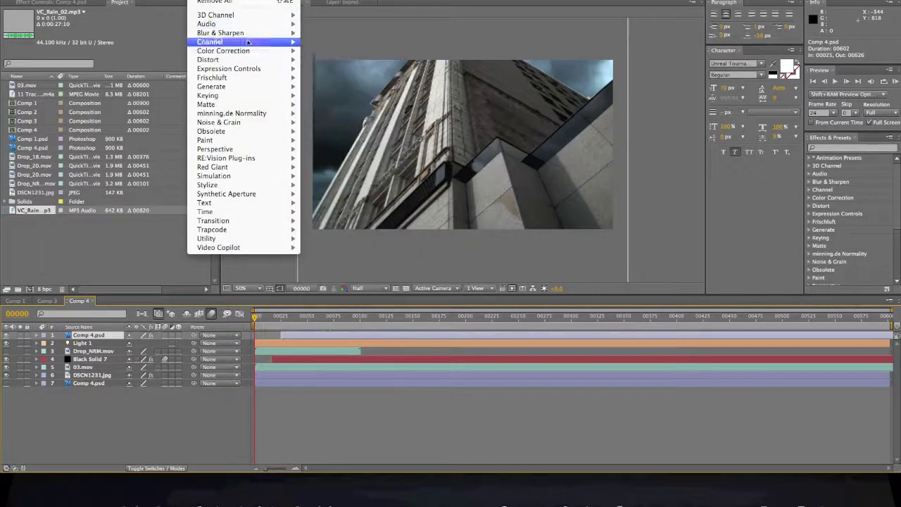
{"action": "mouse_move", "coordinate": [253, 33]}
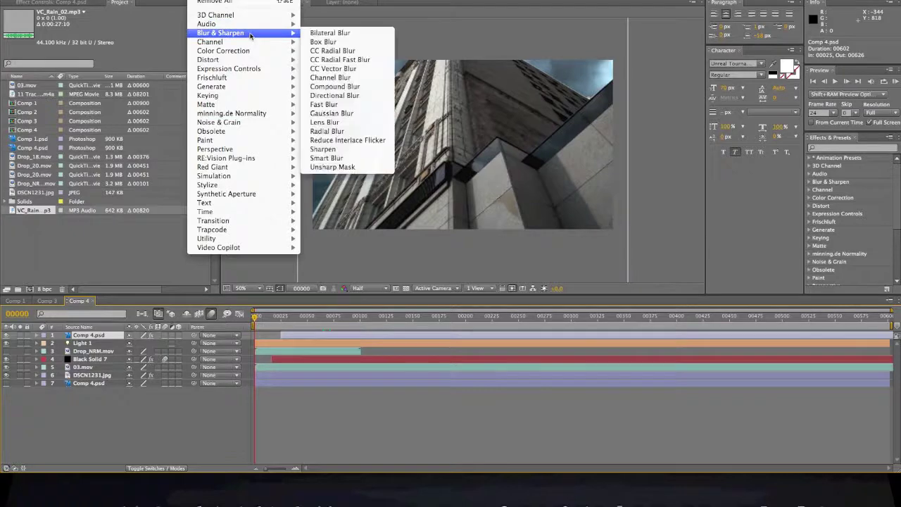
{"action": "left_click", "coordinate": [331, 122]}
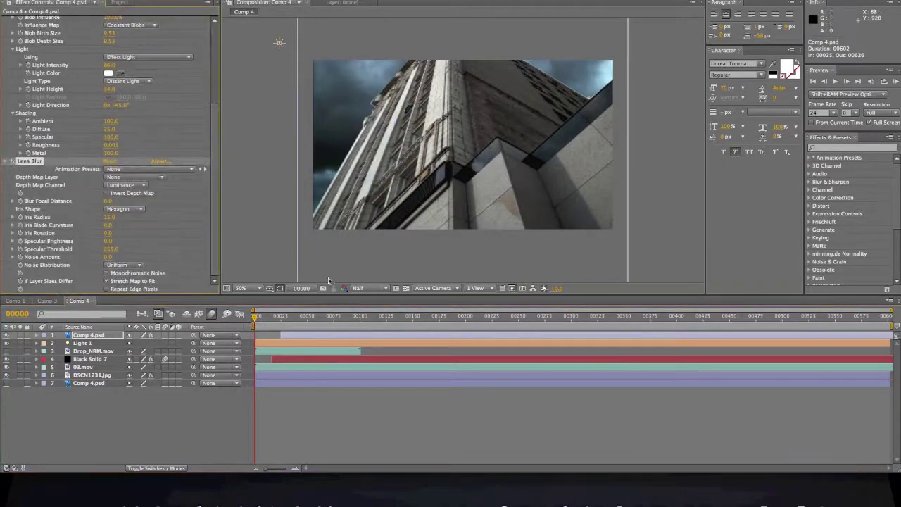
At frame 49, set Lens Blur Iris Radius to about 11, then select 03.mov.
{"action": "left_click", "coordinate": [306, 317]}
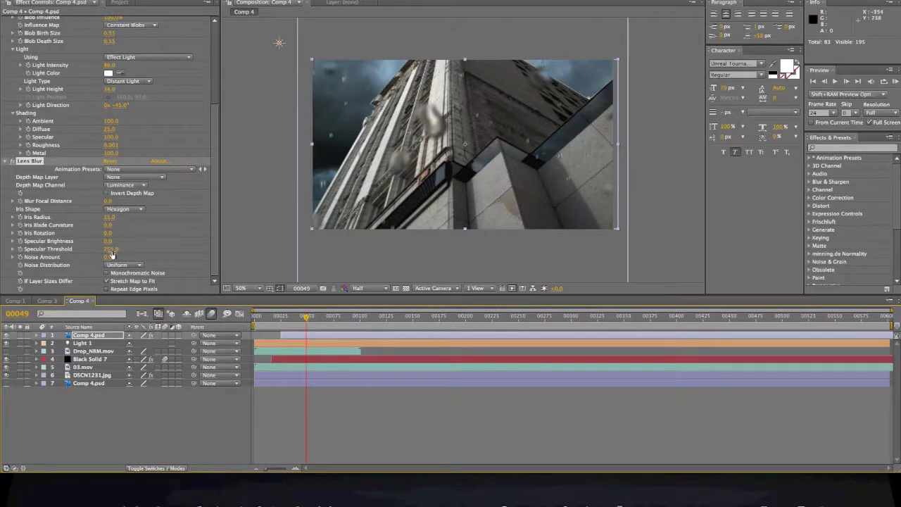
{"action": "left_click_drag", "start_coordinate": [108, 218], "coordinate": [114, 218]}
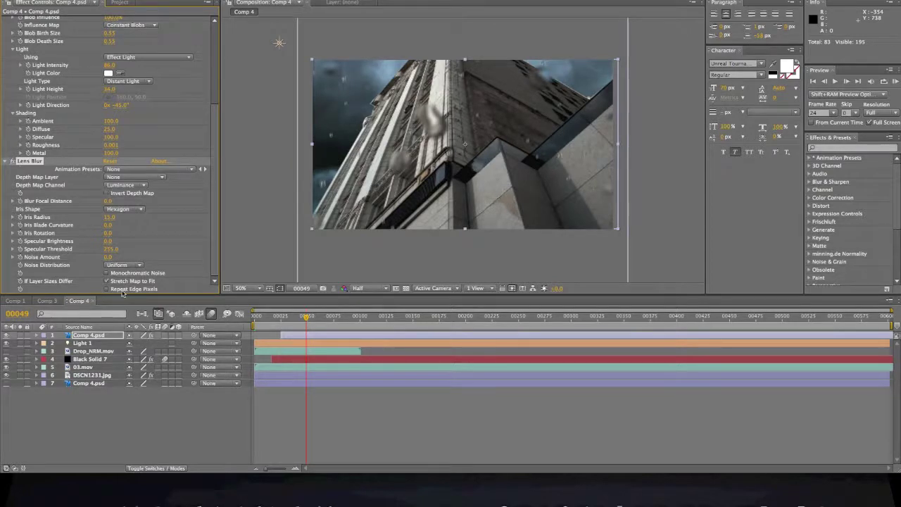
{"action": "left_click", "coordinate": [92, 367]}
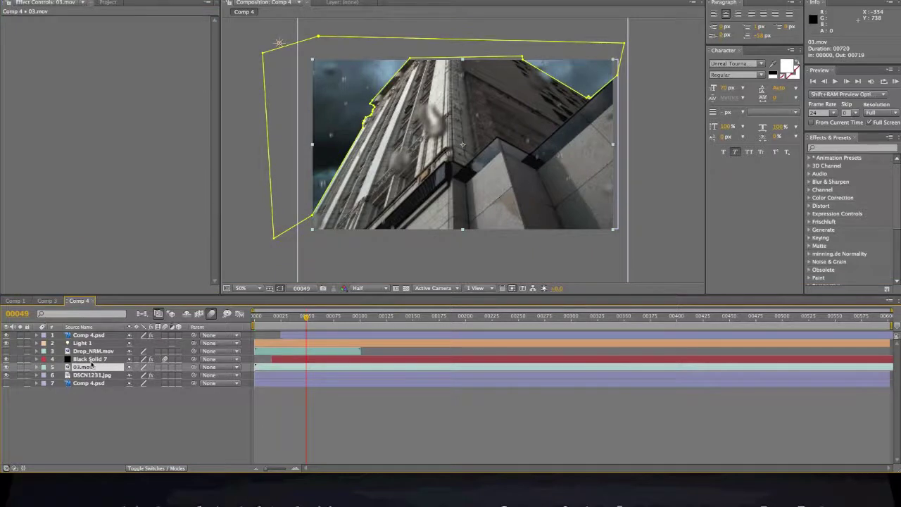
Select Black Solid 7 without renaming it, then select Comp 4.psd to show its effect settings.
{"action": "key", "text": "ctrl+Up"}
{"action": "key", "text": "Return"}
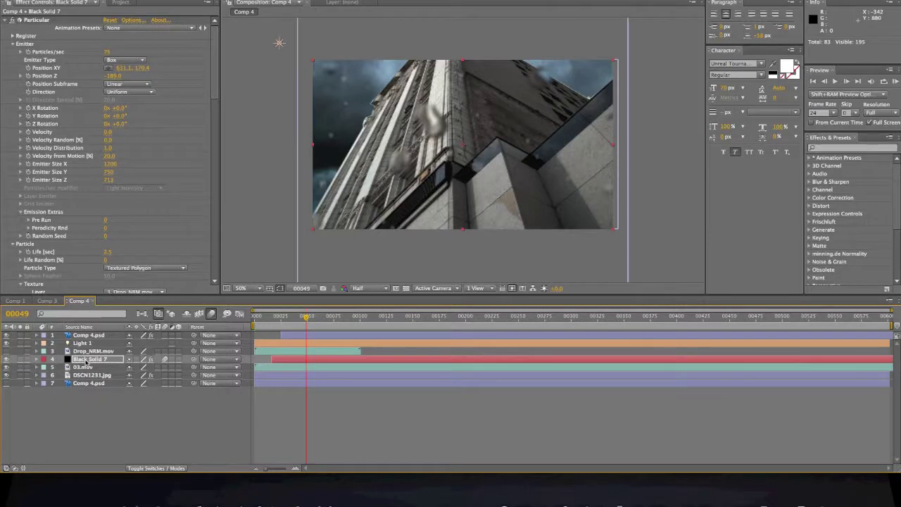
{"action": "left_click", "coordinate": [86, 361]}
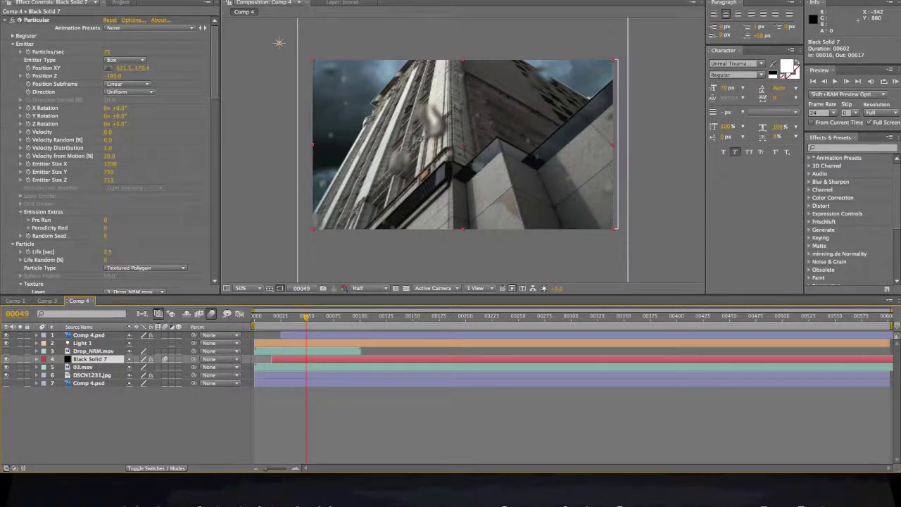
{"action": "left_click", "coordinate": [103, 337]}
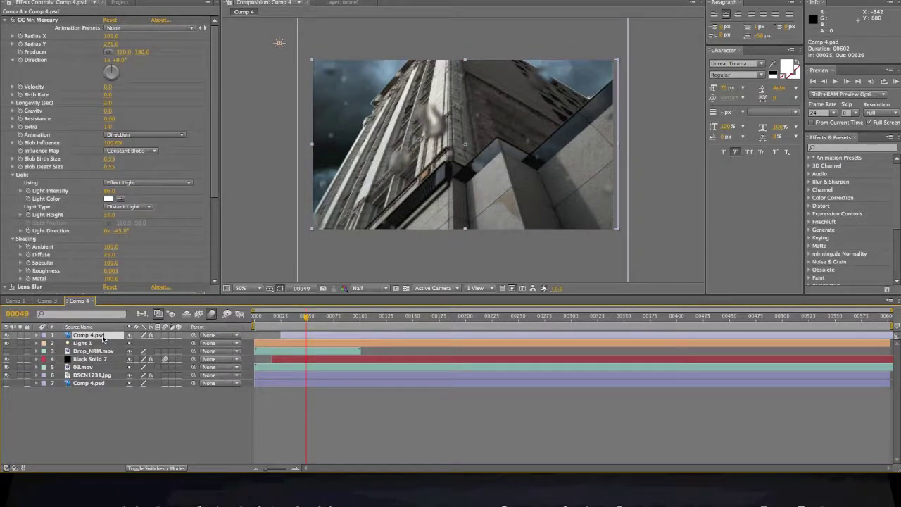